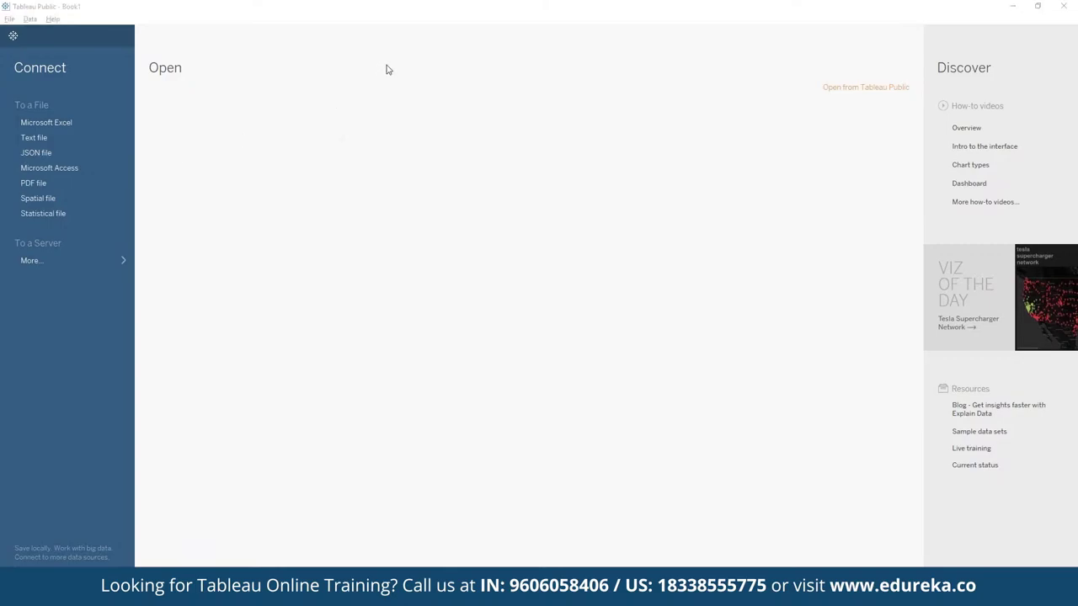
Connect to the Excel workbook Global Superstore Orders 2016.xlsx from the Downloads folder
{"action": "left_click", "coordinate": [52, 125]}
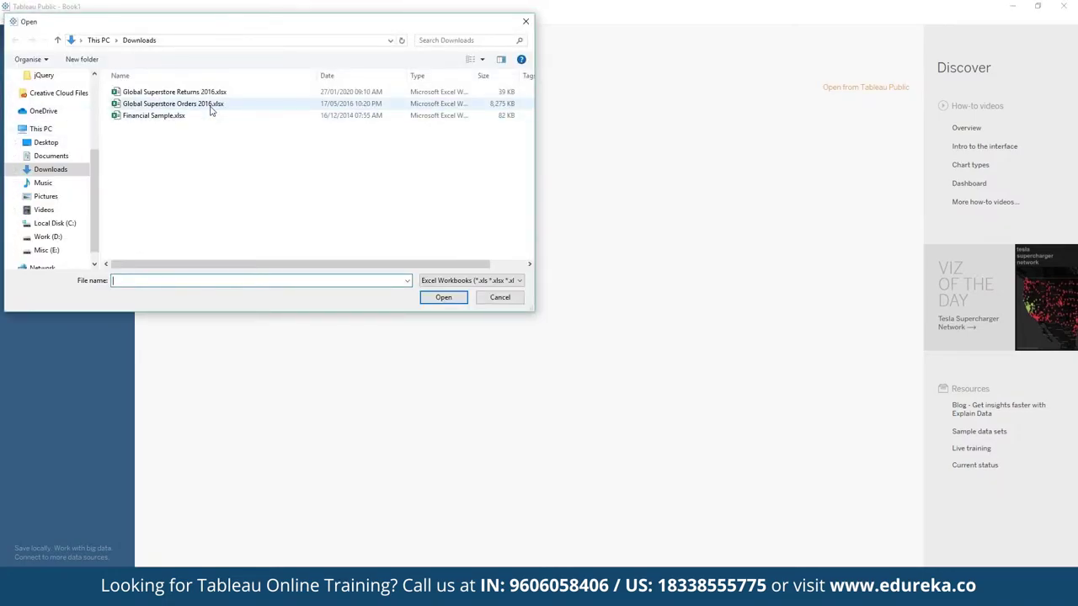
{"action": "left_click", "coordinate": [212, 110]}
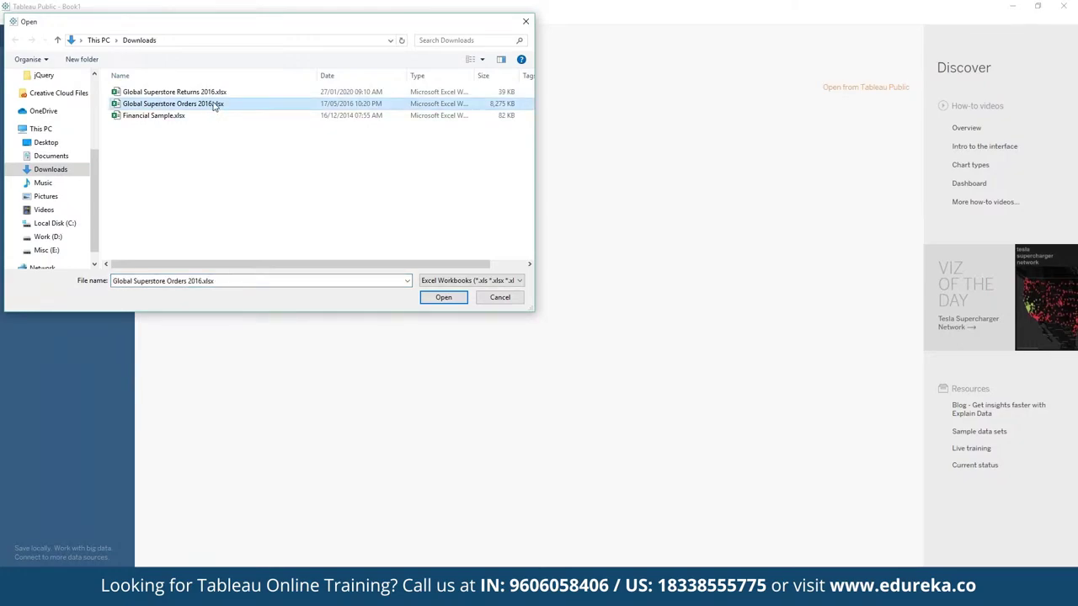
{"action": "left_click", "coordinate": [216, 94]}
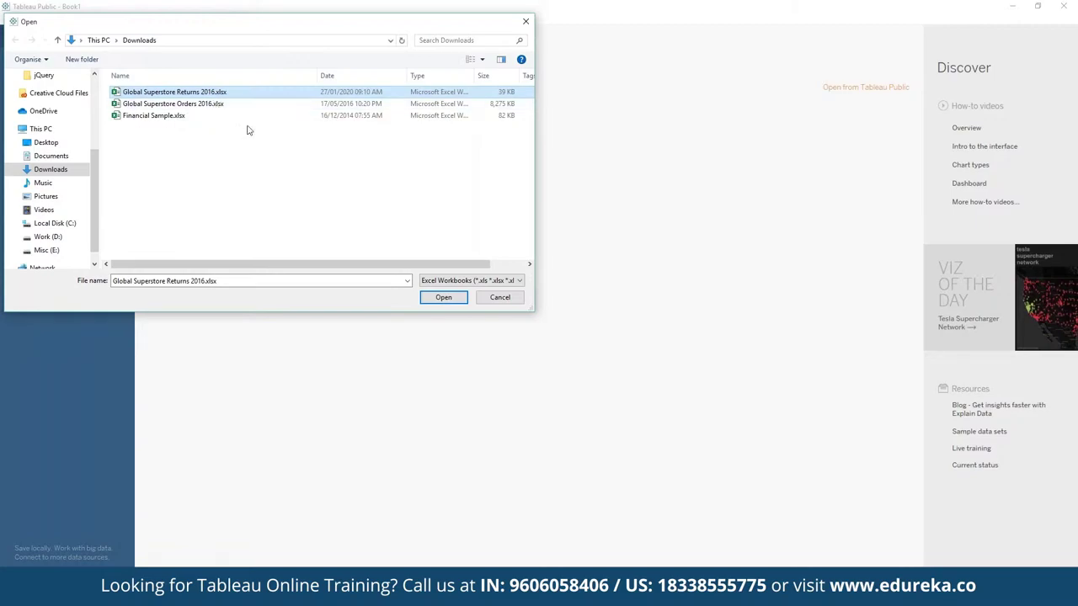
{"action": "left_click", "coordinate": [241, 106], "text": "ctrl"}
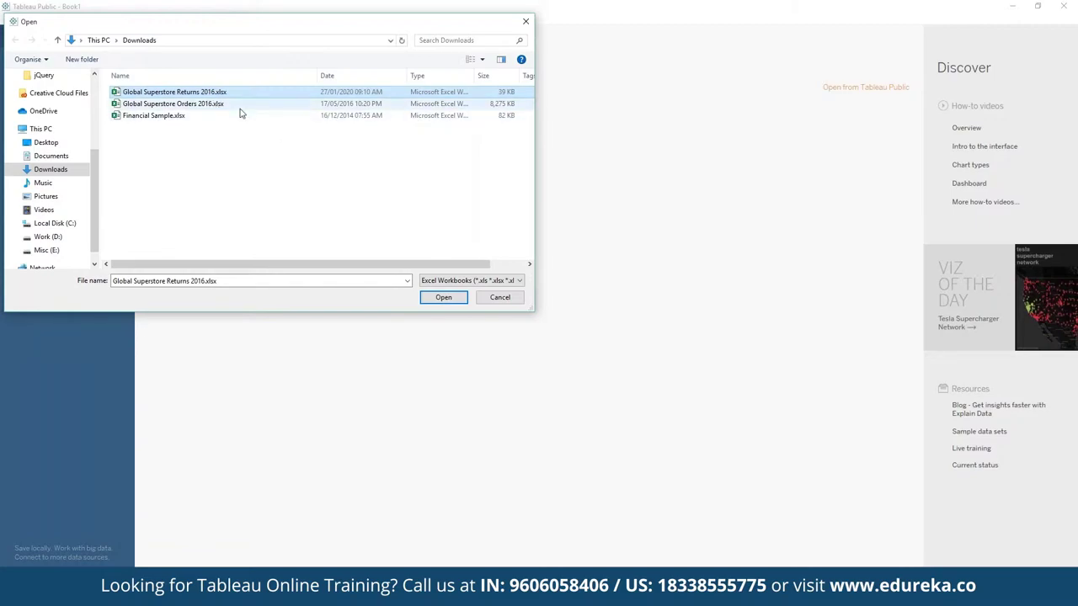
{"action": "left_click", "coordinate": [439, 299]}
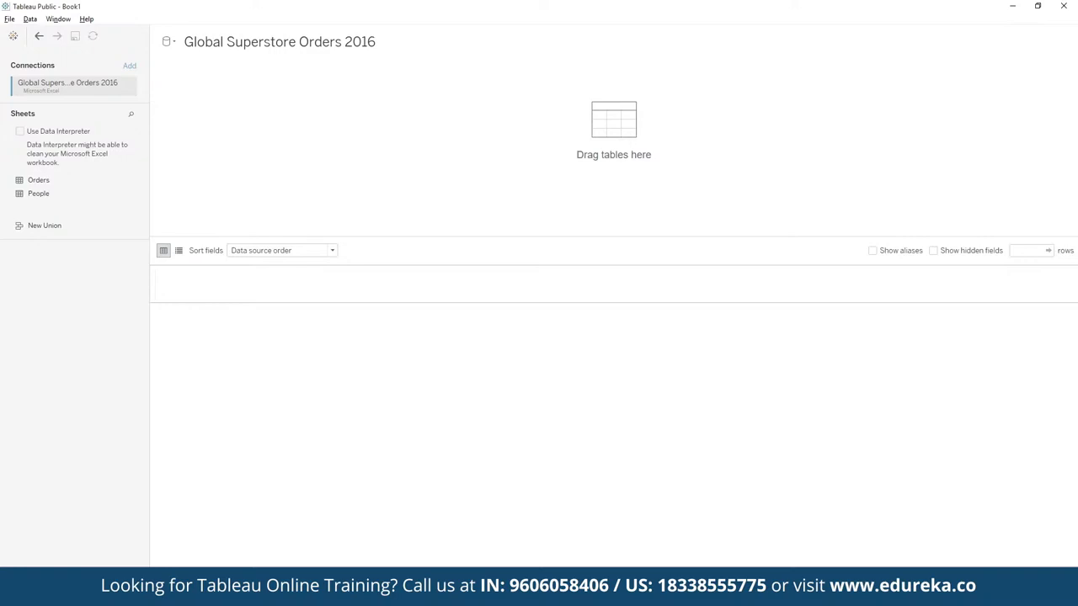
{"action": "double_click", "coordinate": [72, 92]}
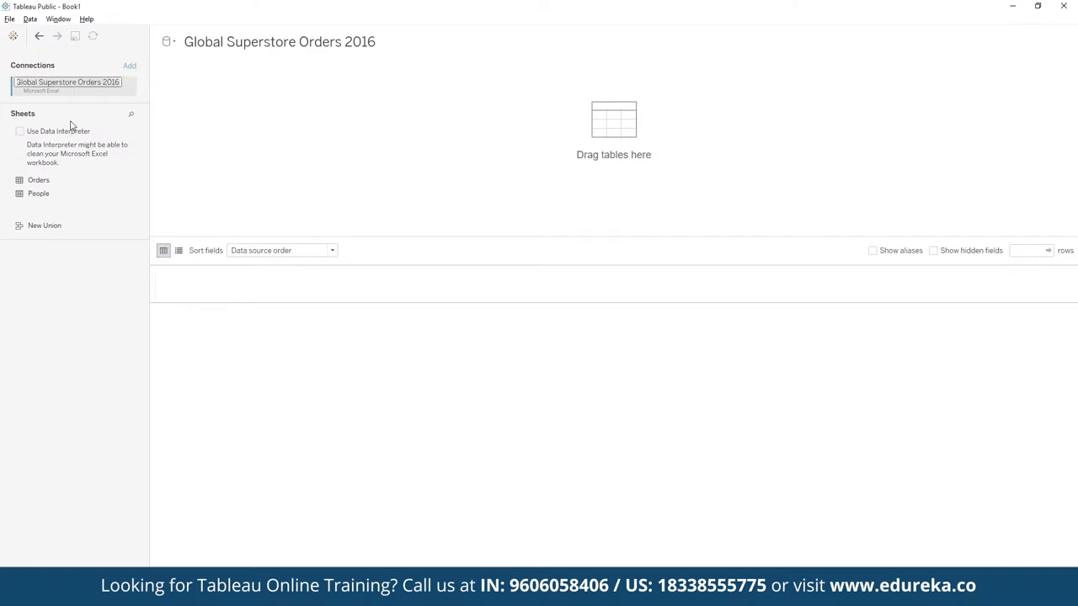
{"action": "left_click", "coordinate": [74, 111]}
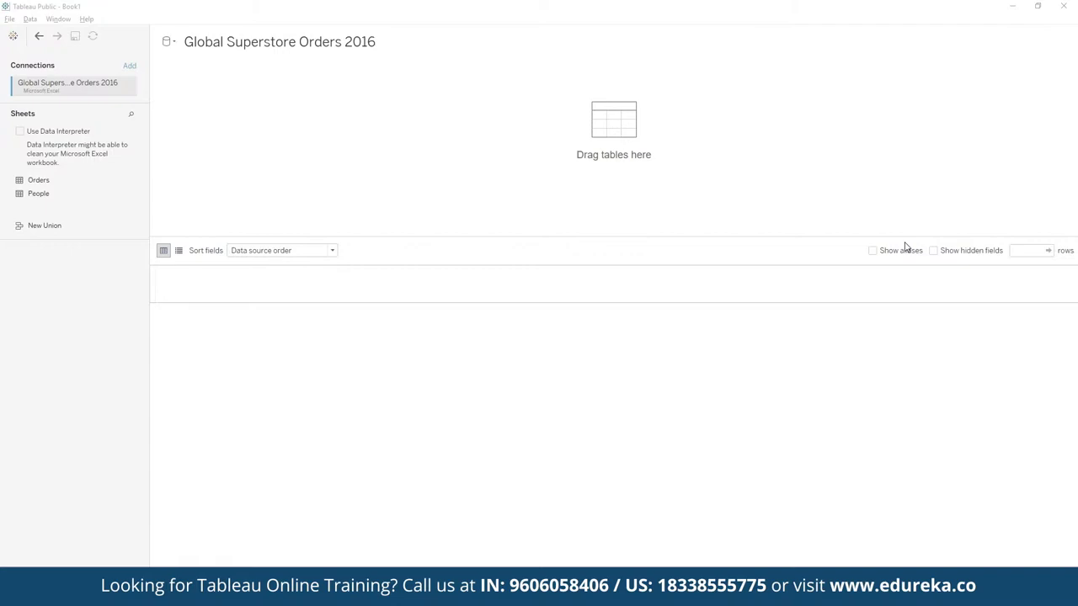
Place the Orders sheet on the canvas as the only table of the data source
{"action": "left_click", "coordinate": [55, 181]}
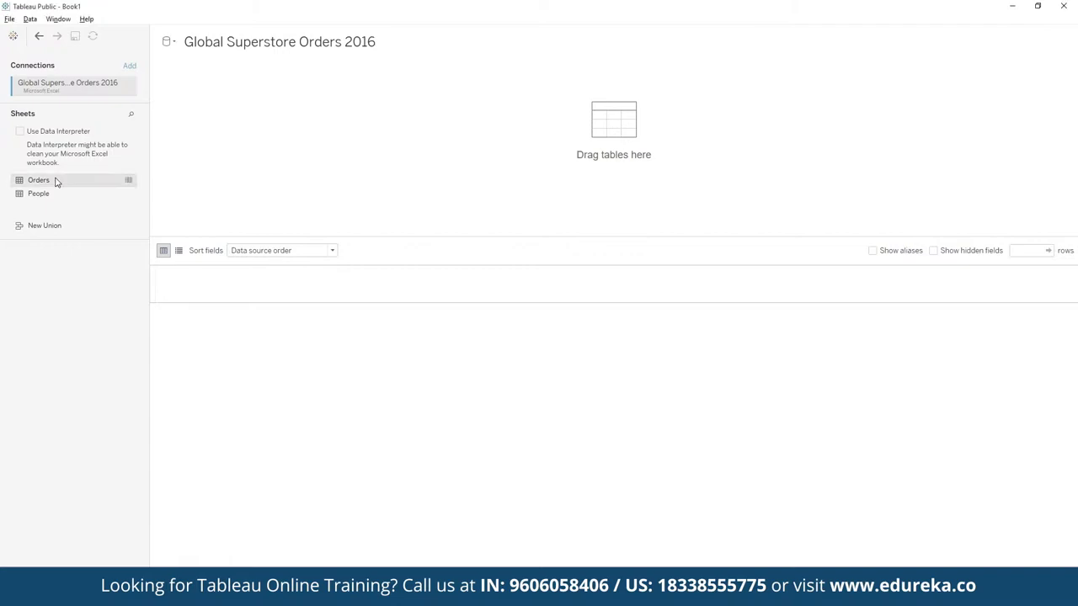
{"action": "double_click", "coordinate": [40, 194]}
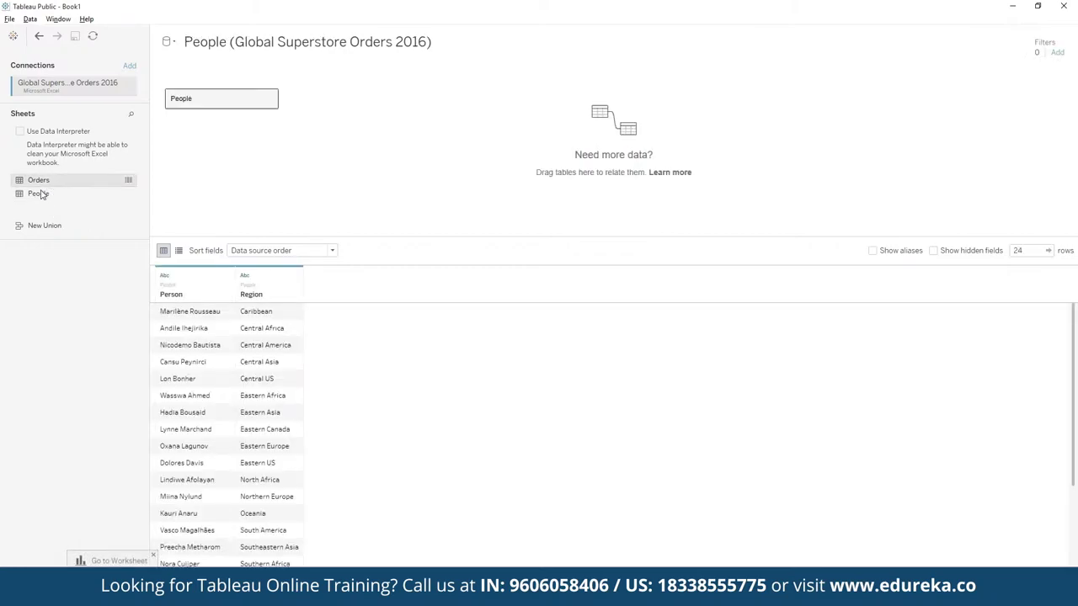
{"action": "double_click", "coordinate": [39, 181]}
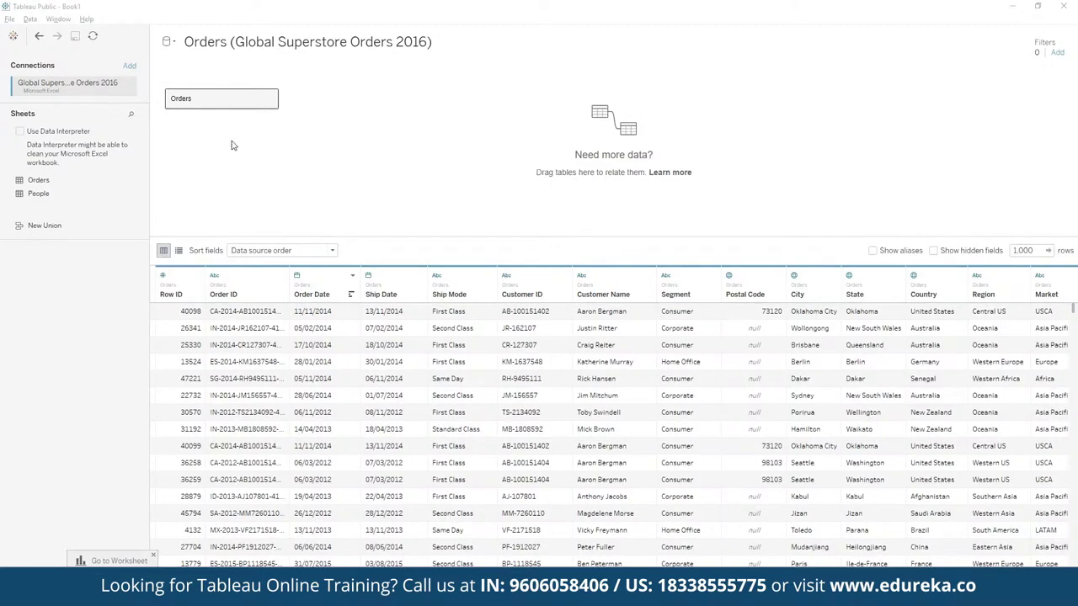
Add a second Microsoft Excel connection to Global Superstore Returns 2016.xlsx
{"action": "left_click", "coordinate": [131, 67]}
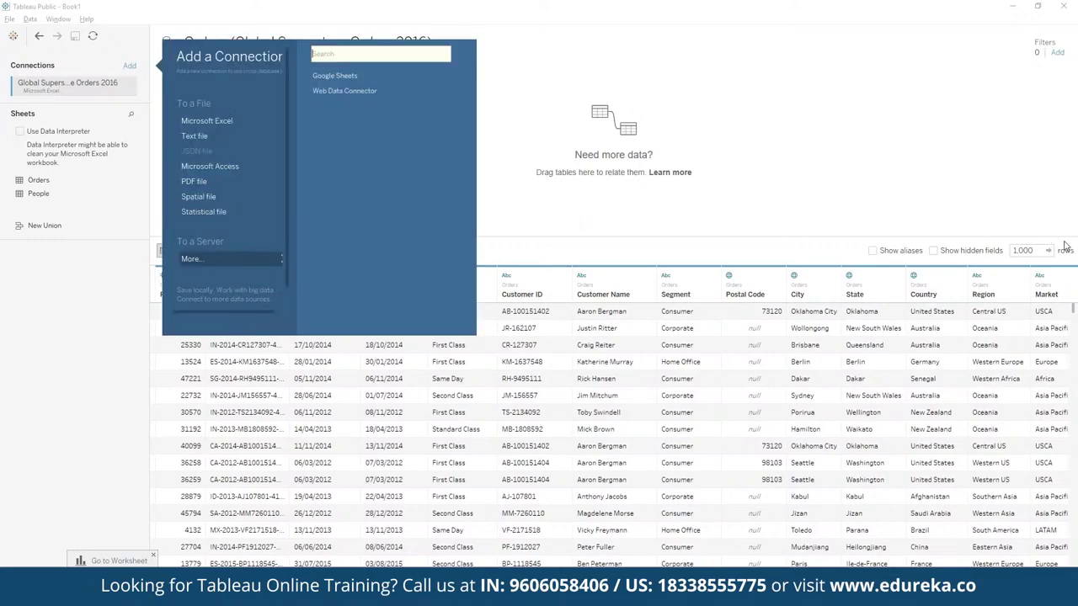
{"action": "left_click", "coordinate": [517, 200]}
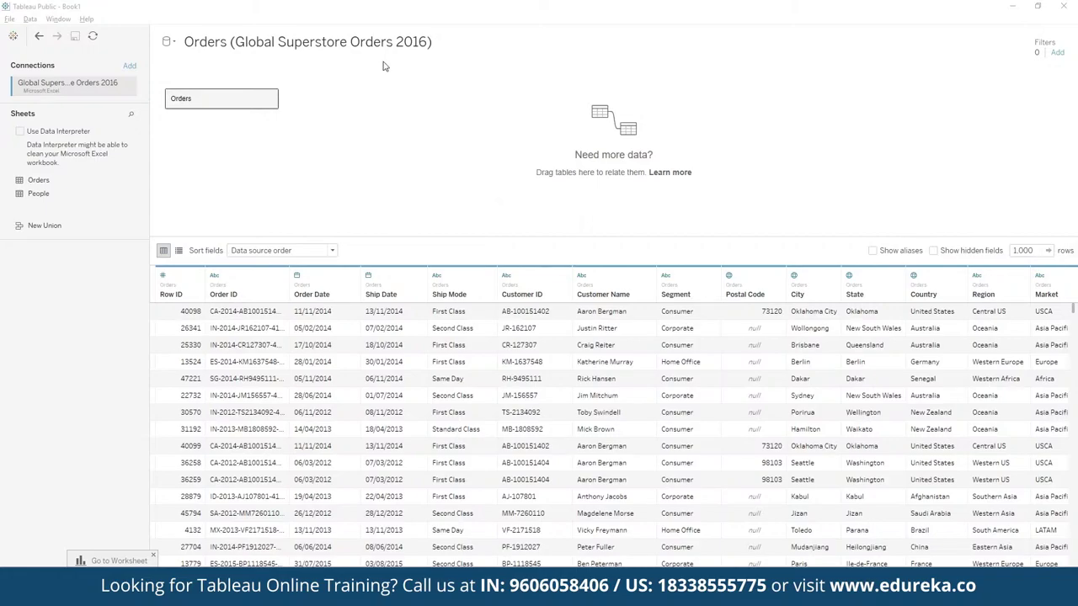
{"action": "left_click", "coordinate": [130, 65]}
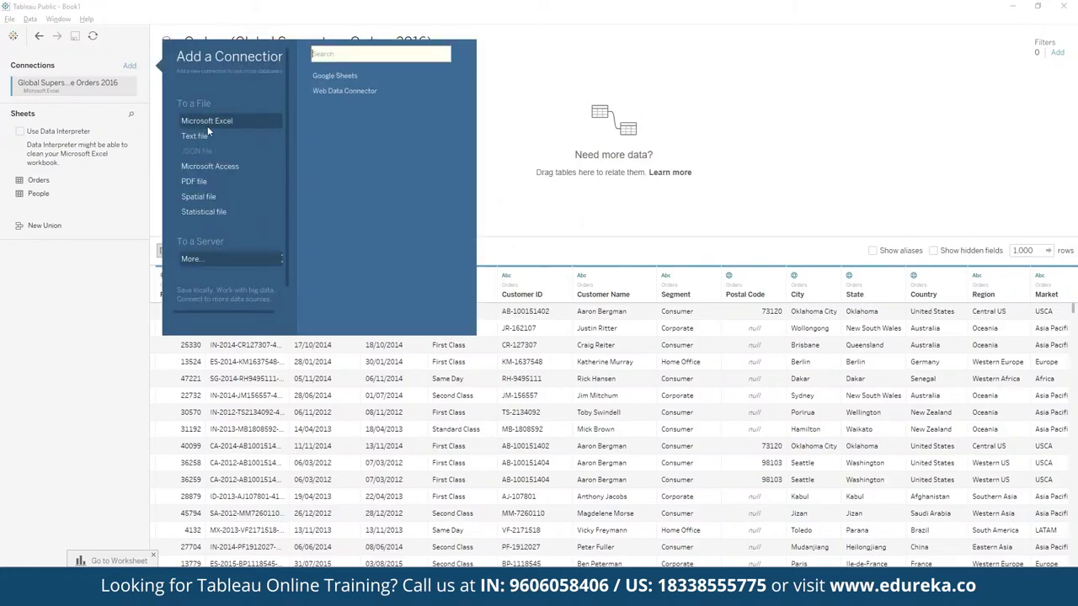
{"action": "left_click", "coordinate": [208, 122]}
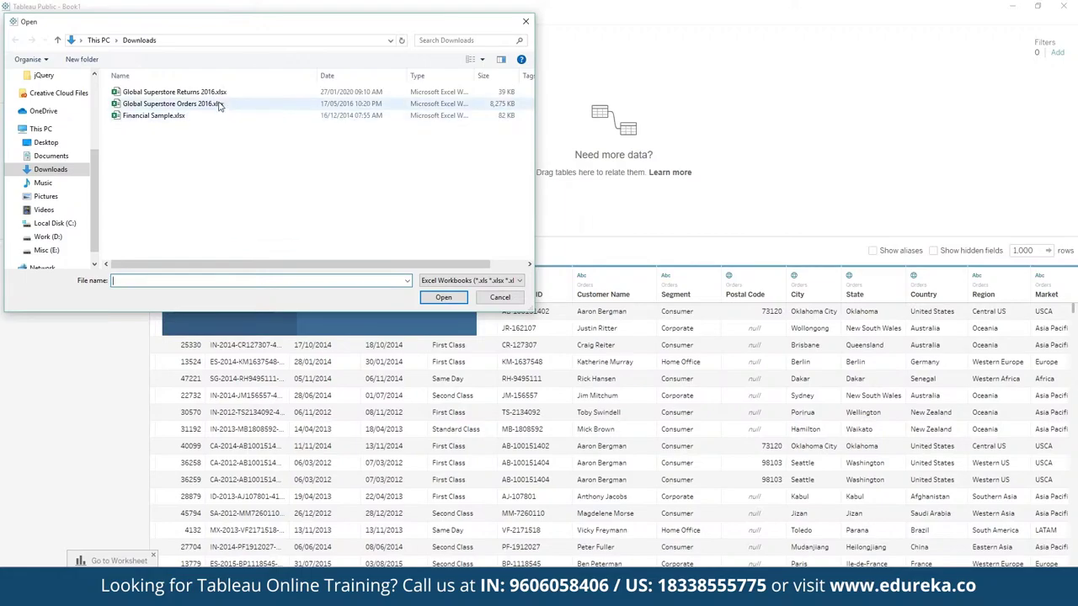
{"action": "double_click", "coordinate": [186, 92]}
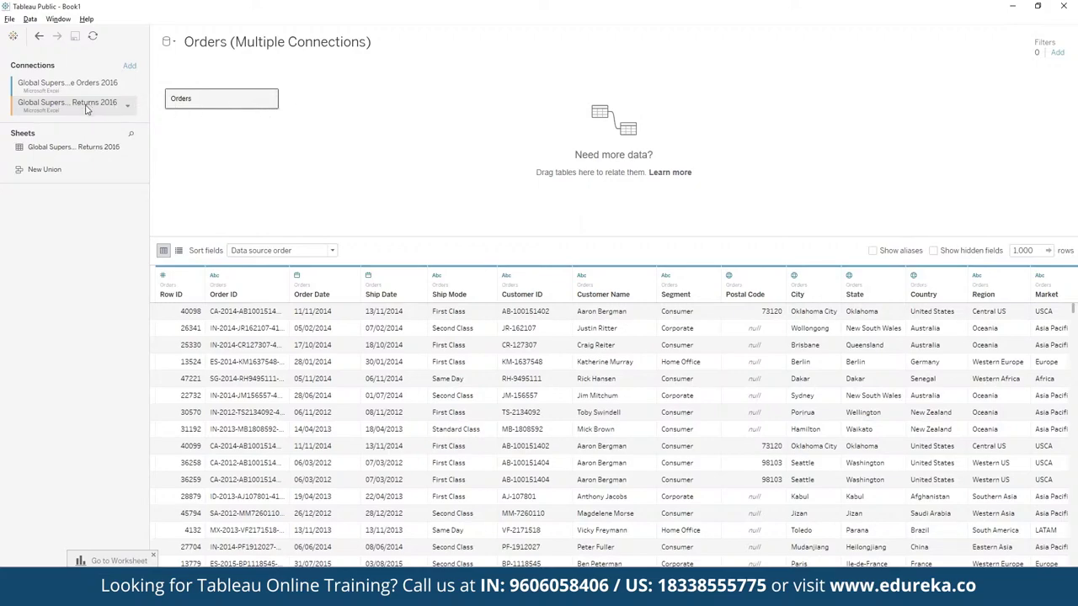
Relate the Global Superstore Returns 2016 sheet to the Orders table on the Order ID fields
{"action": "left_click_drag", "start_coordinate": [82, 152], "coordinate": [321, 119]}
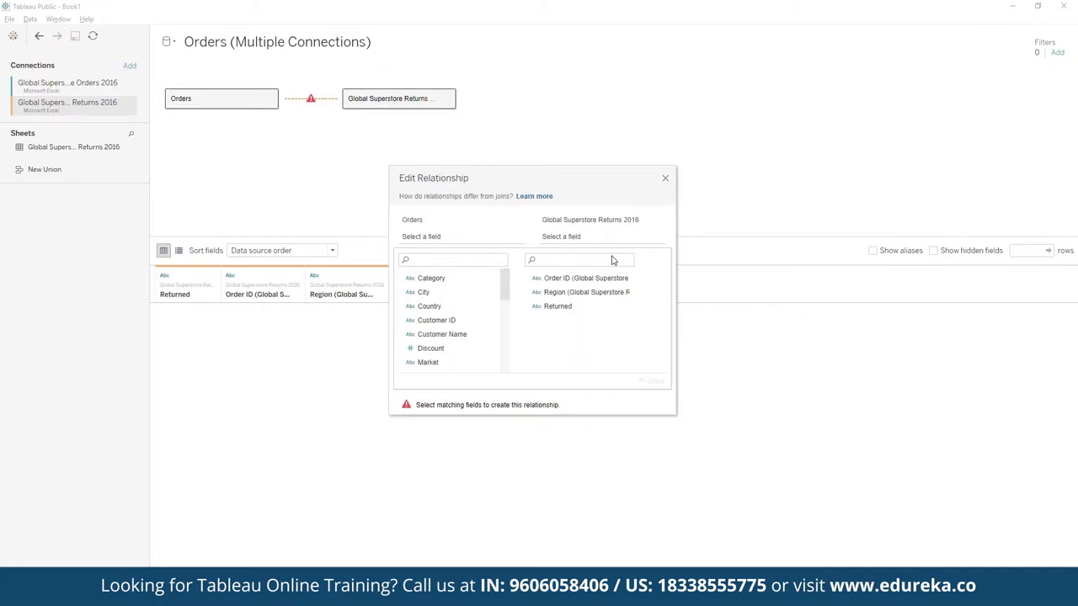
{"action": "scroll", "coordinate": [454, 320], "scroll_direction": "down", "scroll_amount": 5}
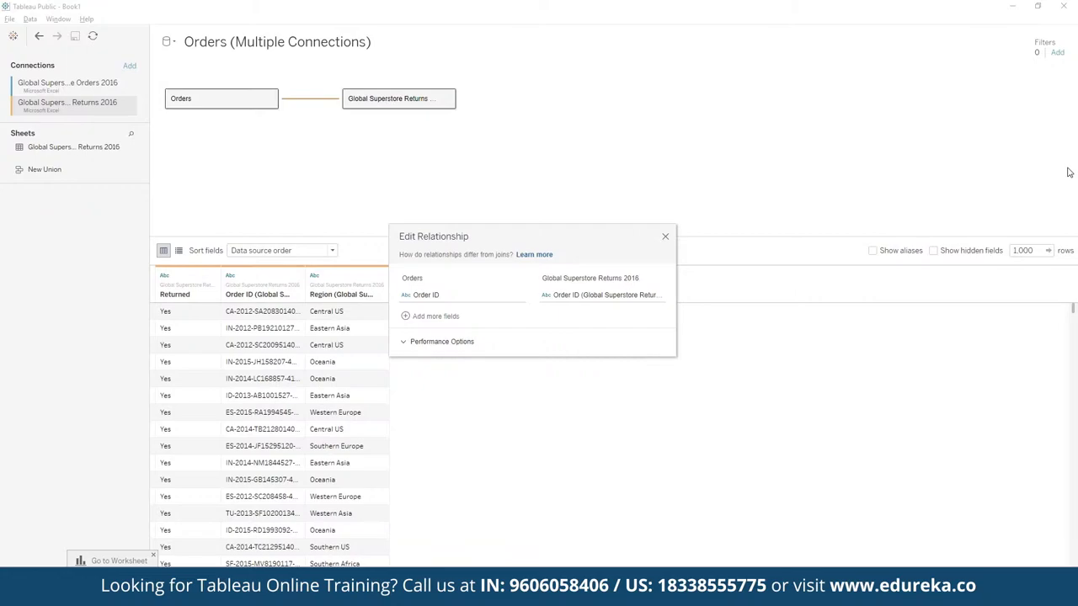
Remove the Global Superstore Returns 2016 table from the data source canvas
{"action": "left_click", "coordinate": [459, 110]}
{"action": "left_click", "coordinate": [447, 99]}
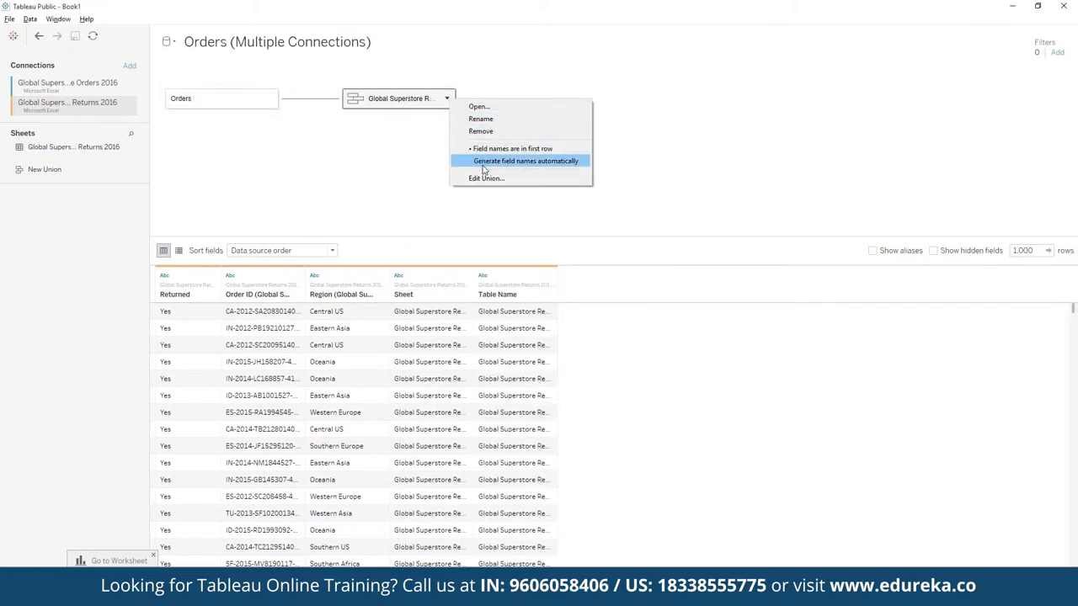
{"action": "left_click", "coordinate": [481, 132]}
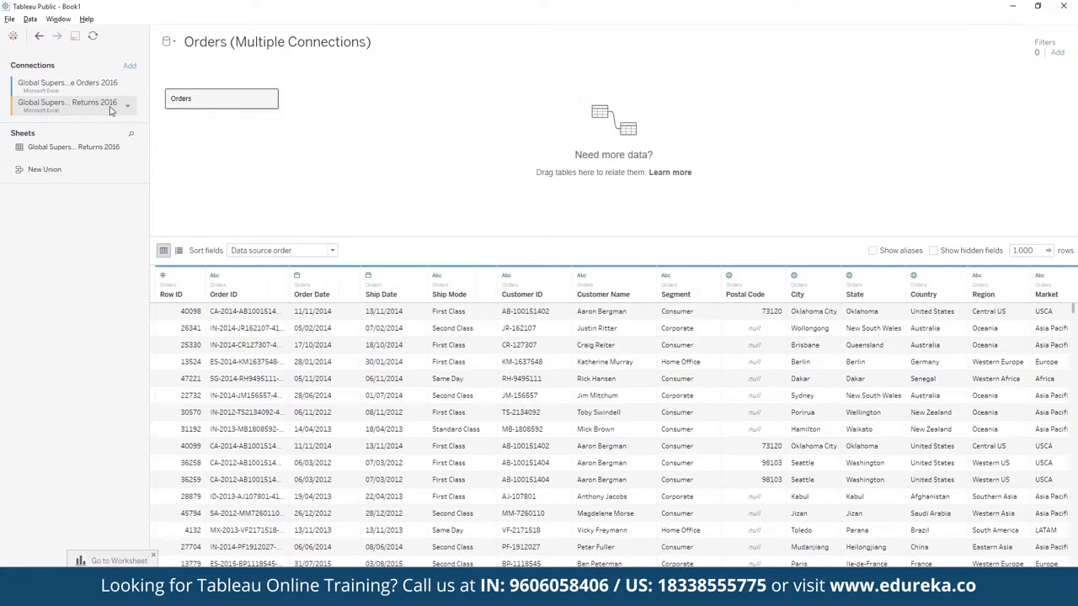
Select the Global Superstore Orders 2016 connection and go to the Sheet 1 worksheet
{"action": "left_click", "coordinate": [106, 86]}
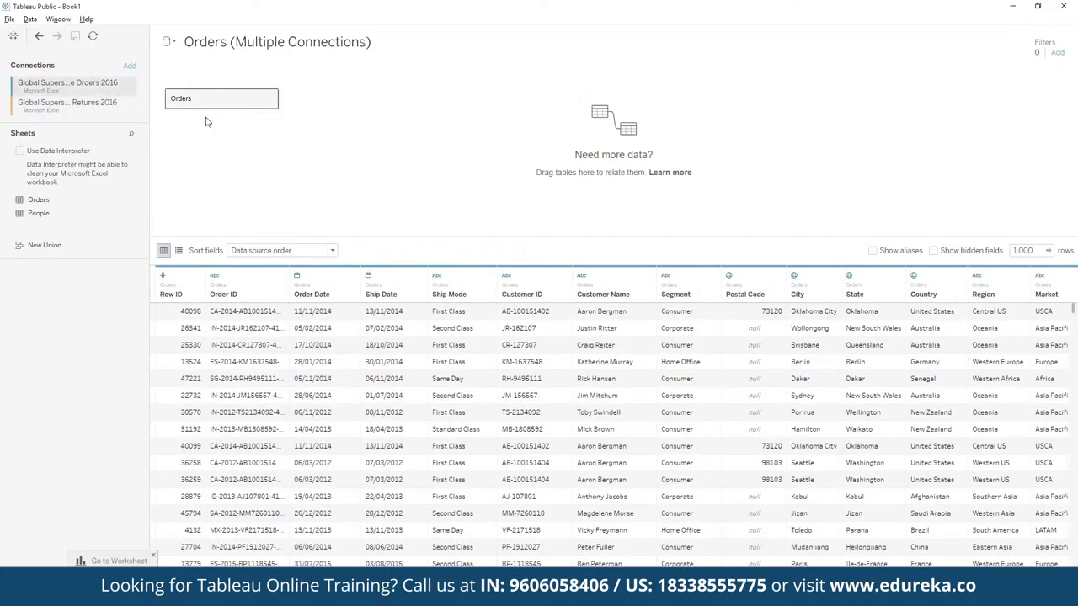
{"action": "left_click_drag", "start_coordinate": [39, 216], "coordinate": [181, 99]}
{"action": "left_click", "coordinate": [110, 562]}
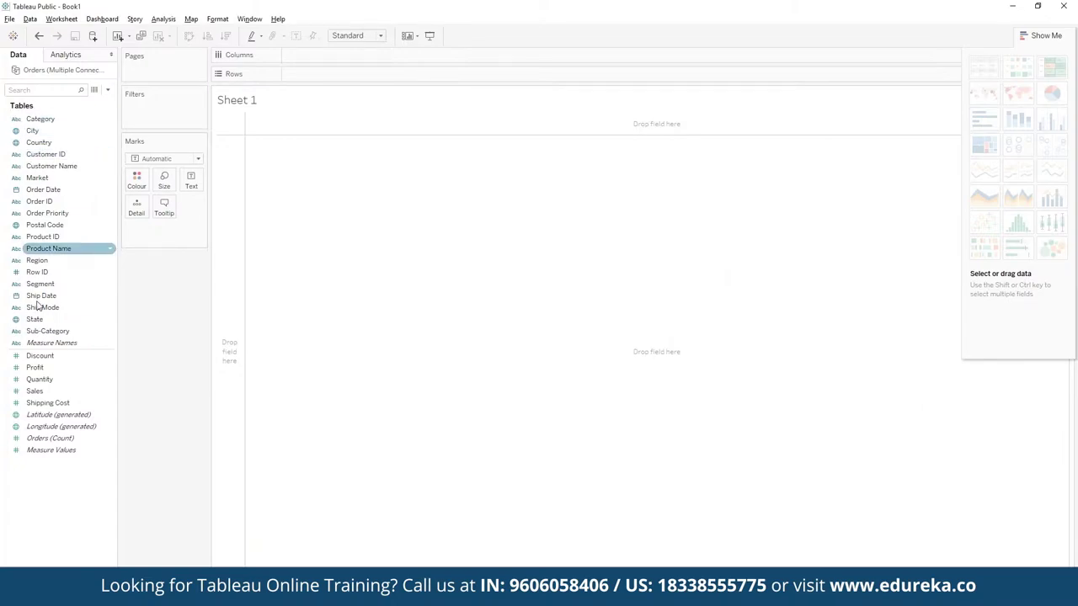
Place the Order Priority dimension on Rows and remove it from the view again
{"action": "left_click", "coordinate": [38, 369]}
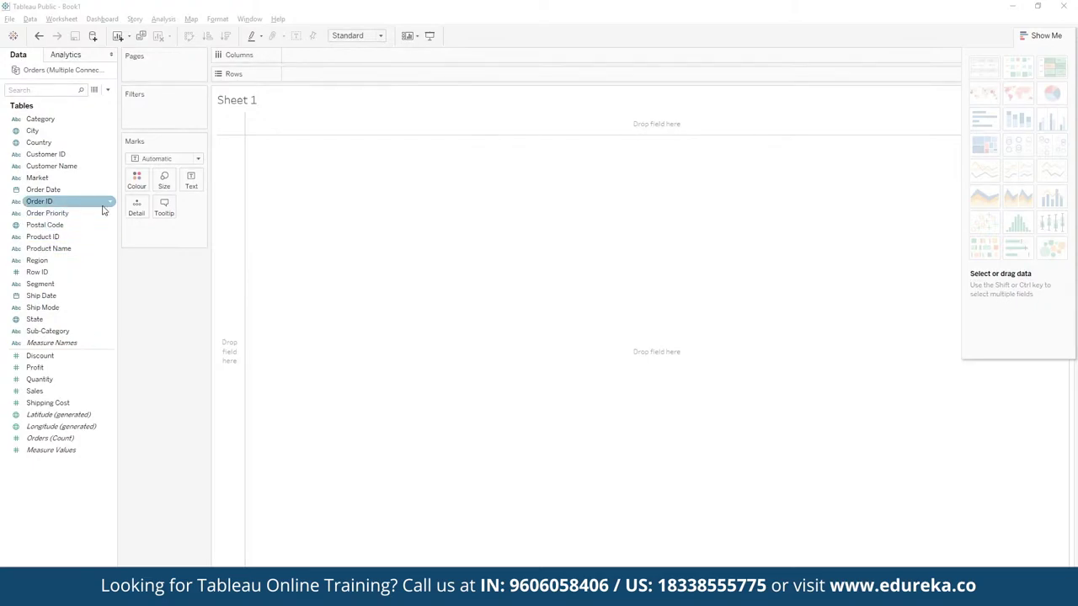
{"action": "left_click", "coordinate": [56, 219]}
{"action": "left_click_drag", "start_coordinate": [55, 219], "coordinate": [341, 84]}
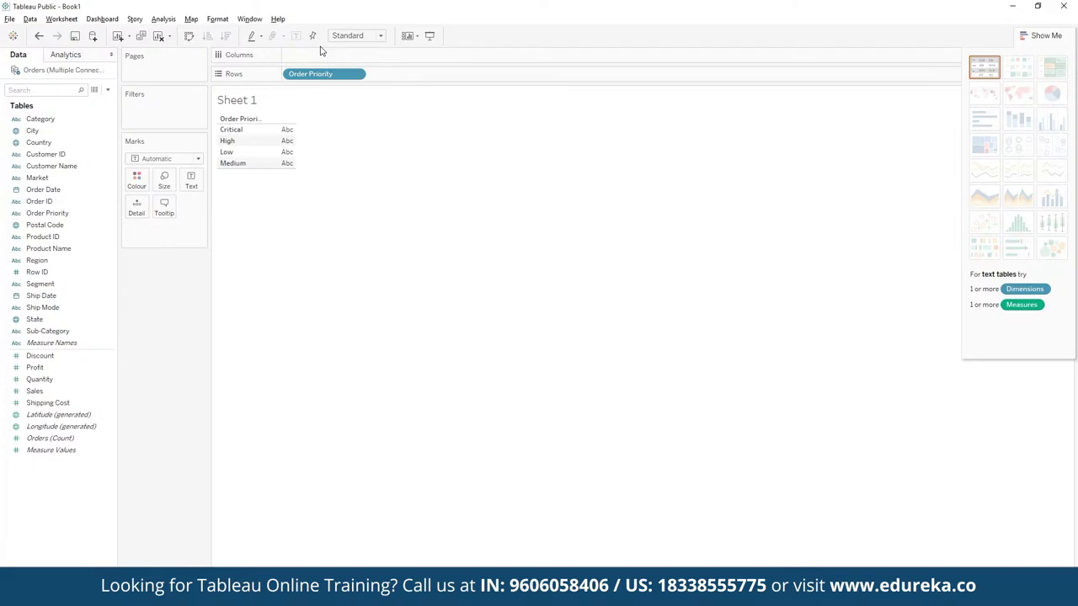
{"action": "left_click", "coordinate": [358, 75]}
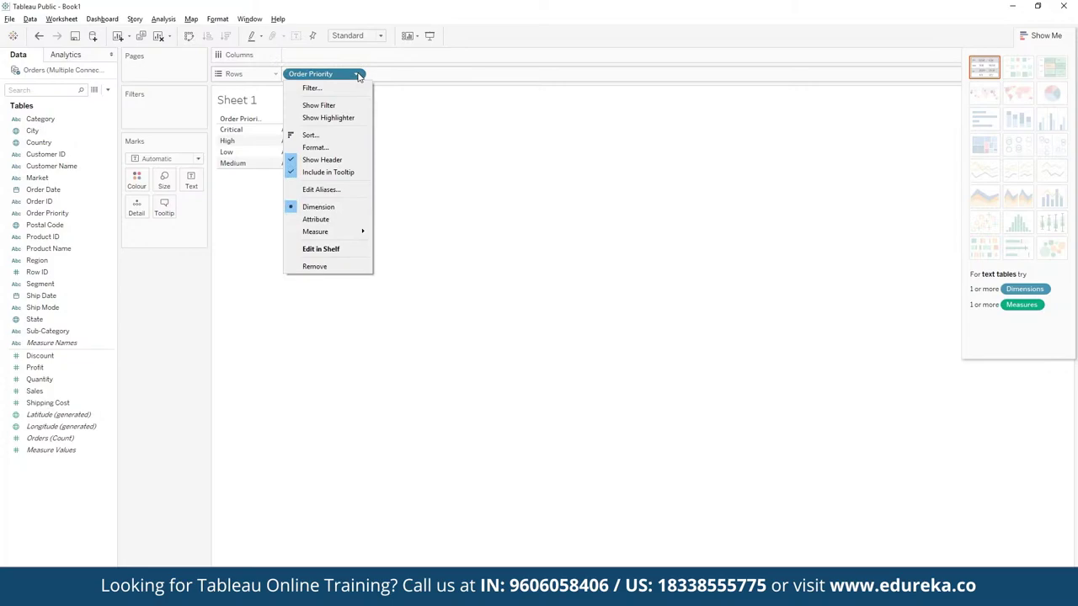
{"action": "left_click", "coordinate": [332, 268]}
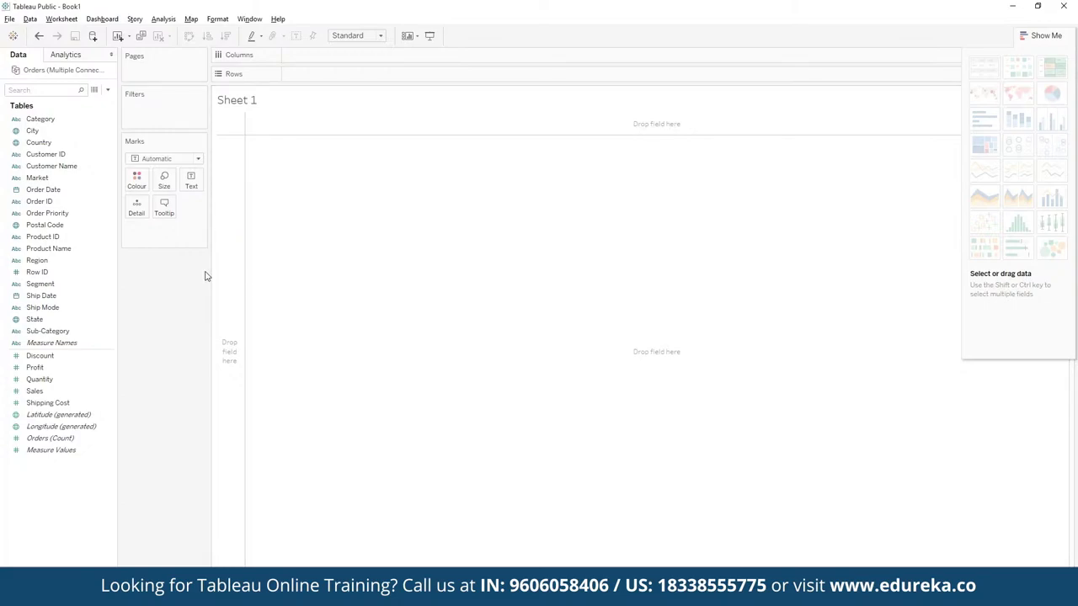
Place the Profit measure on Rows to chart total profit as a bar
{"action": "left_click", "coordinate": [42, 368]}
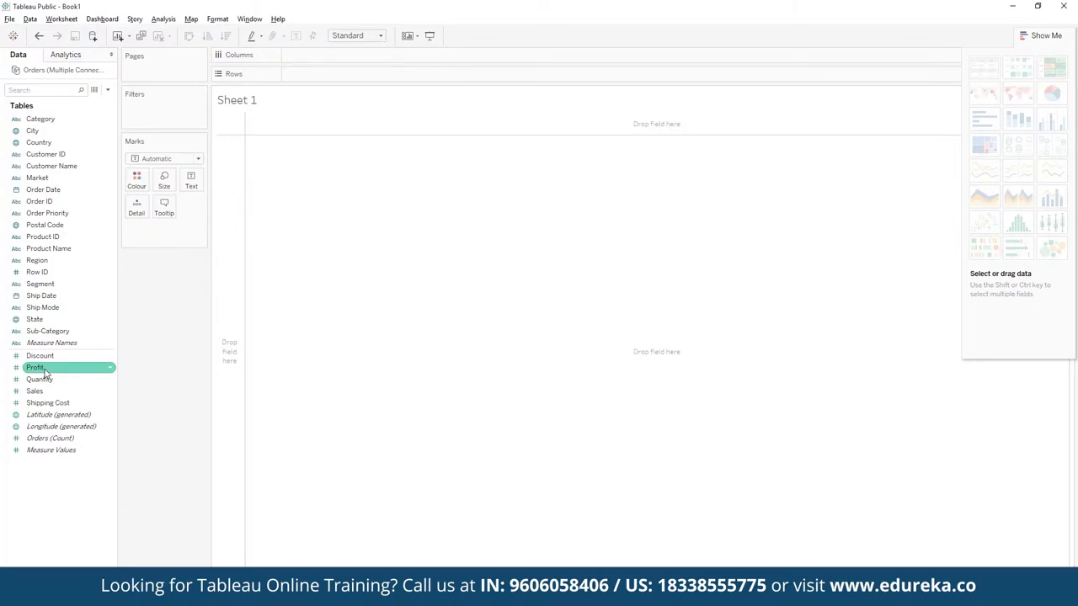
{"action": "left_click_drag", "start_coordinate": [45, 373], "coordinate": [330, 80]}
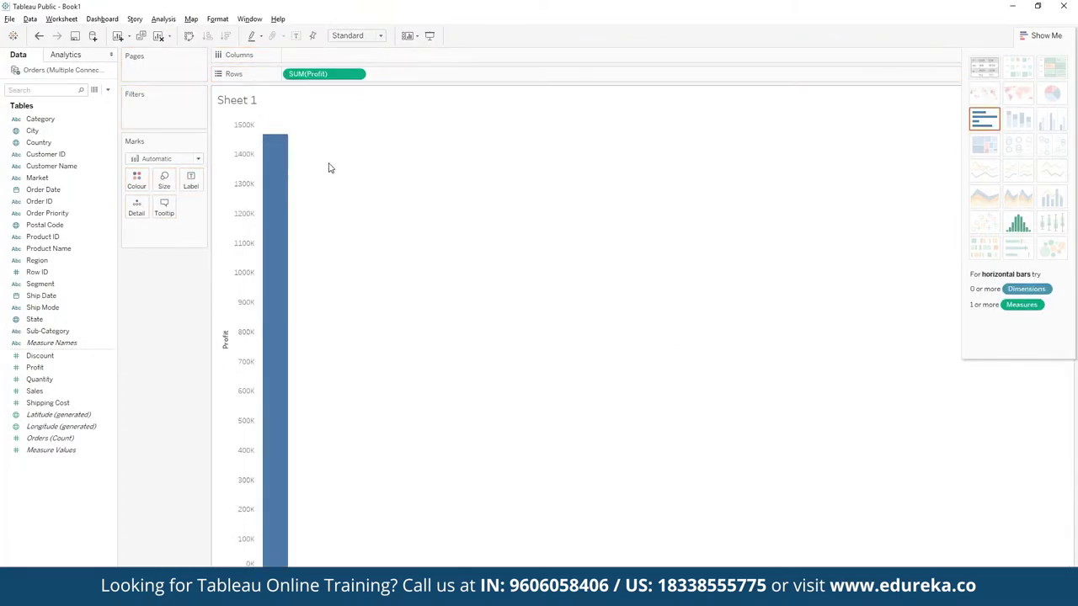
{"action": "mouse_move", "coordinate": [283, 197]}
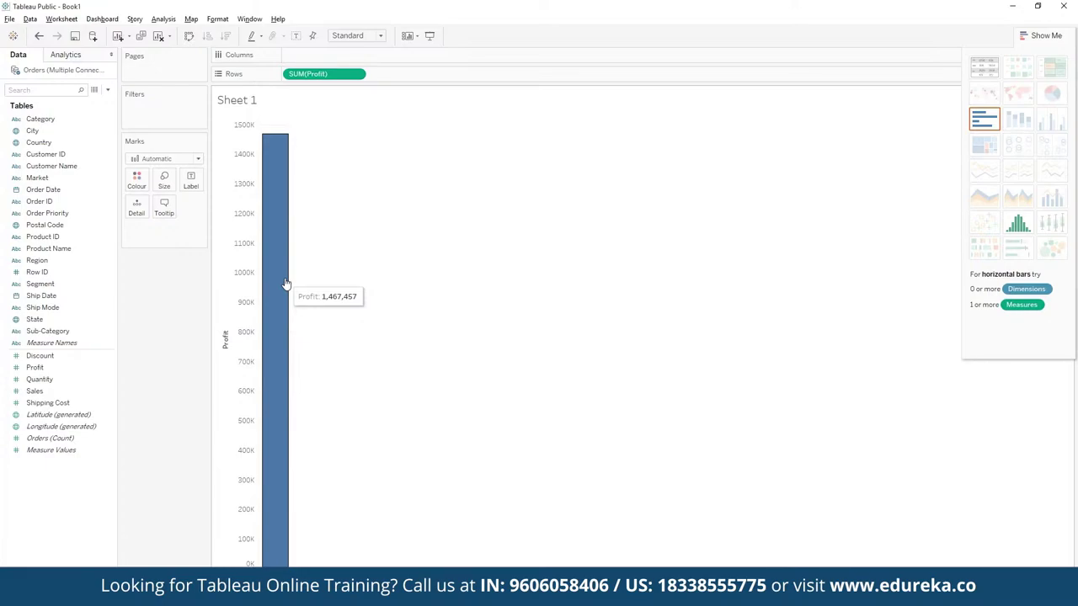
{"action": "key", "text": "alt+Tab"}
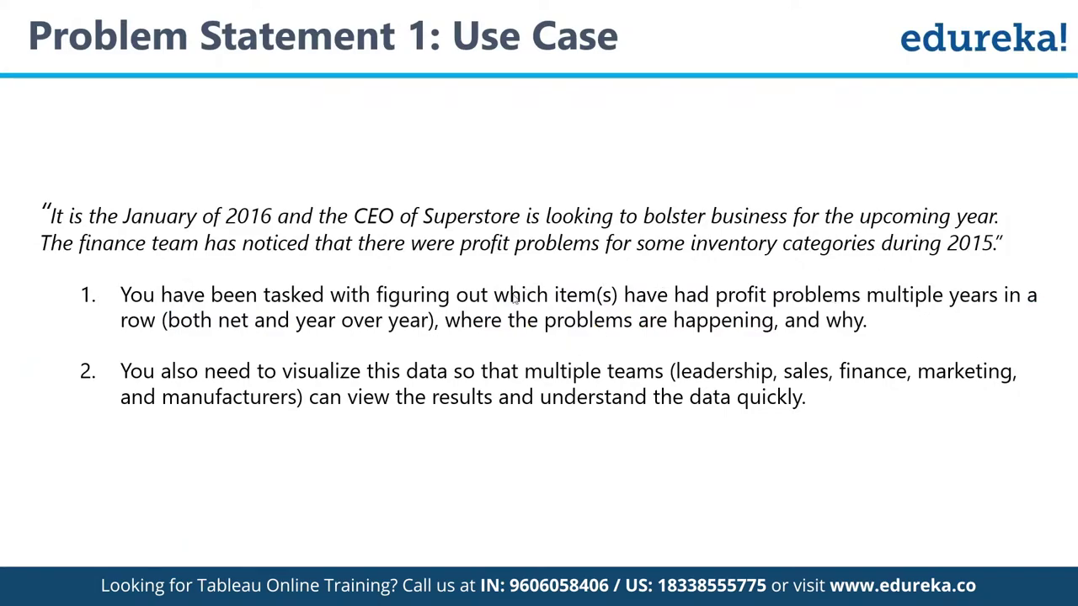
{"action": "key", "text": "alt+Tab"}
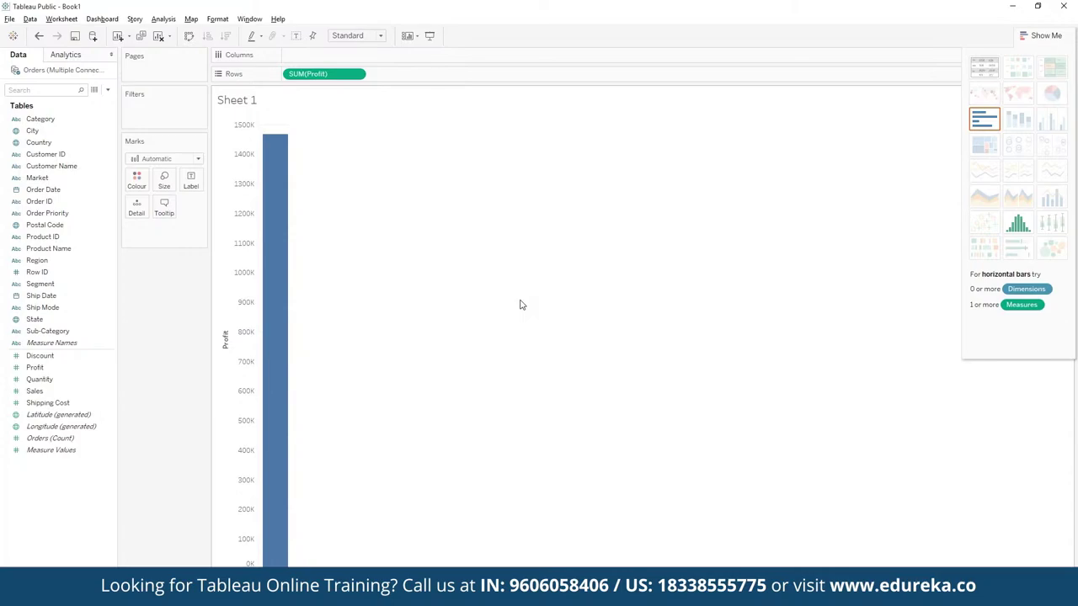
Move SUM(Profit) from Rows to the Marks card as a Colour encoding
{"action": "left_click_drag", "start_coordinate": [320, 74], "coordinate": [190, 232]}
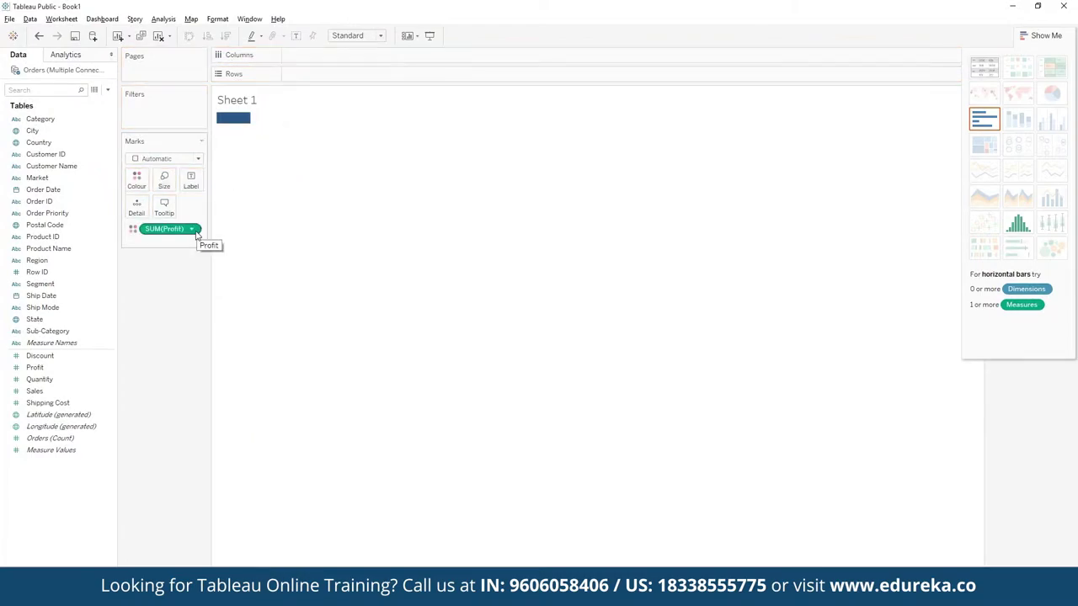
{"action": "mouse_move", "coordinate": [244, 124]}
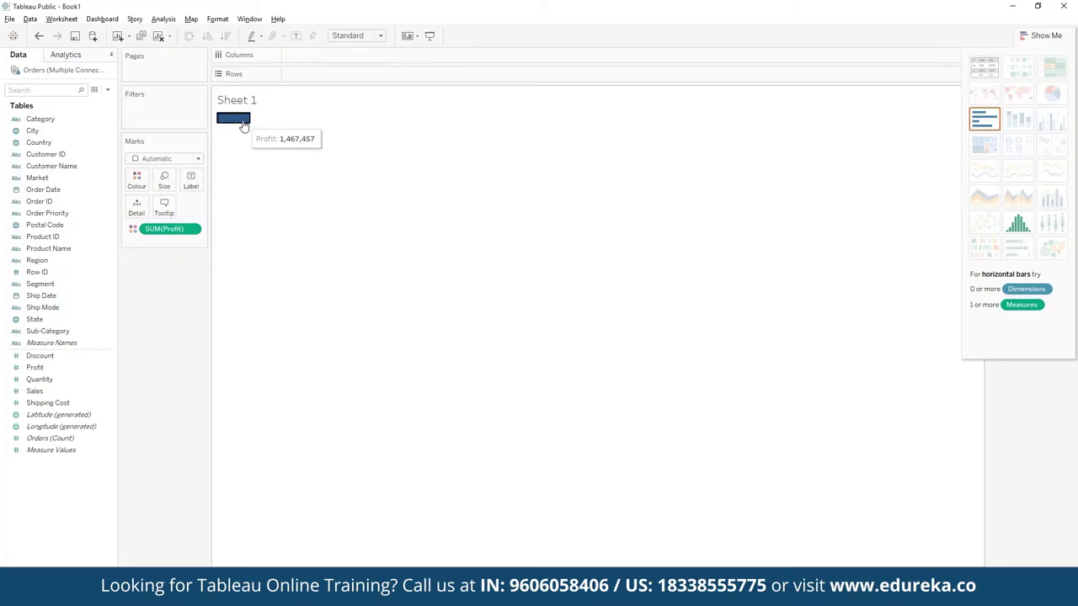
{"action": "right_click", "coordinate": [244, 125]}
{"action": "left_click", "coordinate": [175, 233]}
{"action": "right_click", "coordinate": [175, 232]}
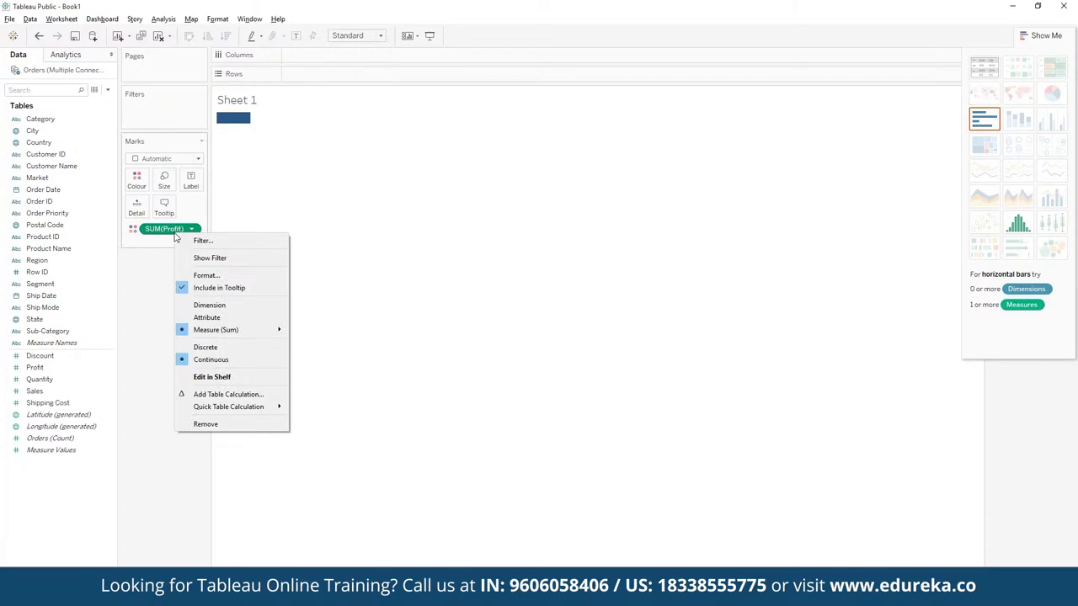
{"action": "left_click", "coordinate": [136, 229]}
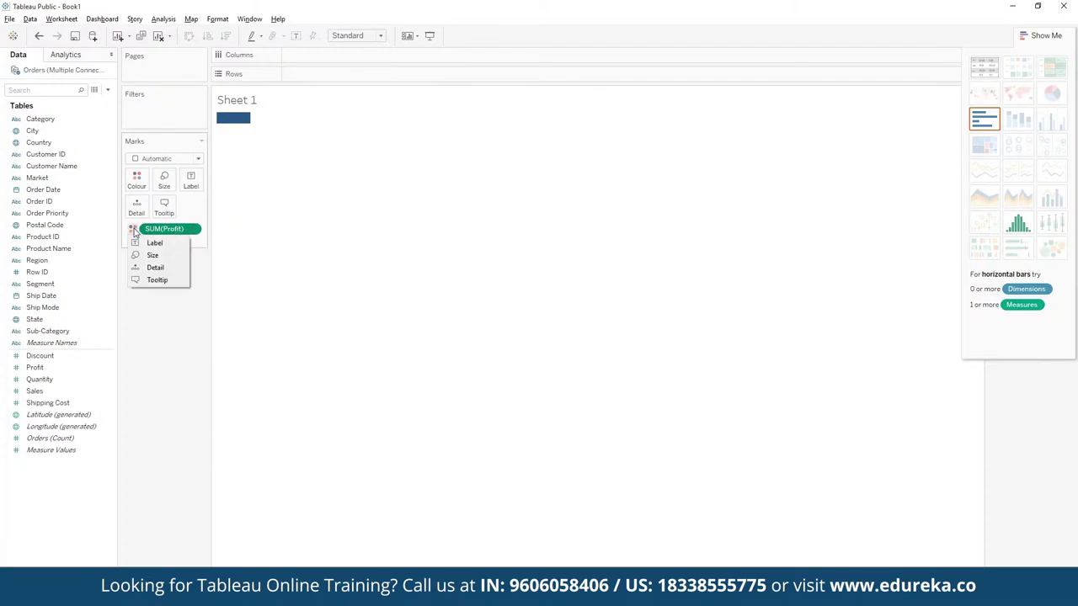
{"action": "left_click", "coordinate": [198, 233]}
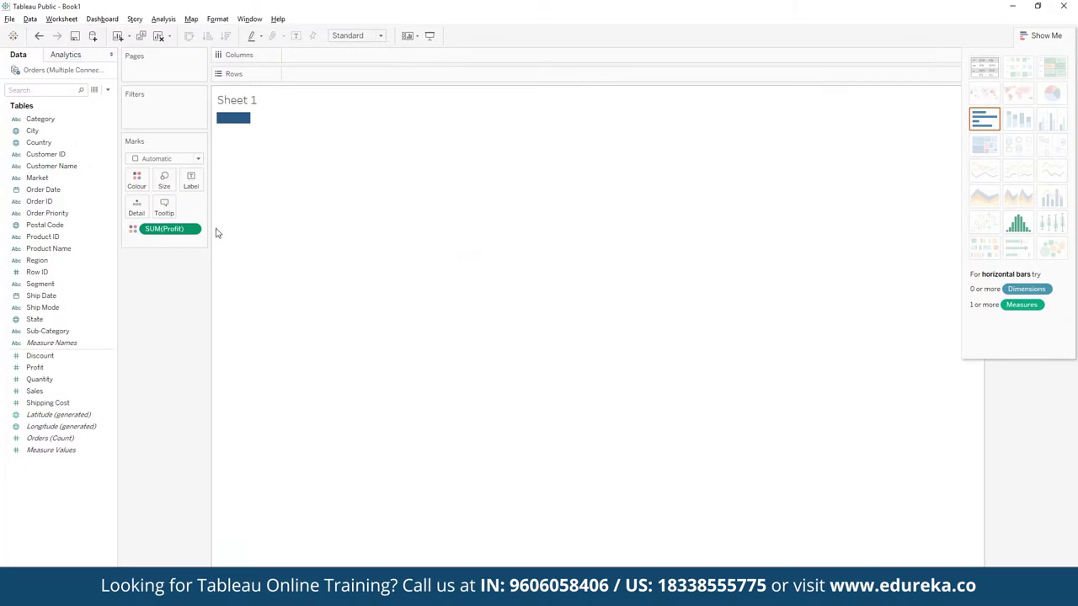
Remove SUM(Profit) from the Colour encoding and place the Profit measure on Rows
{"action": "right_click", "coordinate": [173, 233]}
{"action": "left_click", "coordinate": [203, 423]}
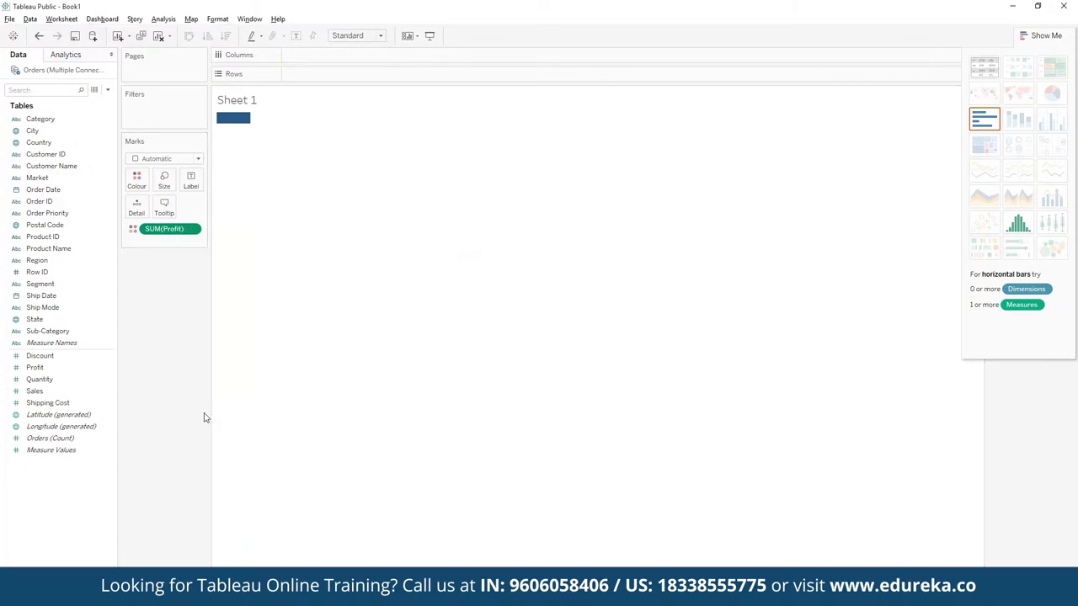
{"action": "left_click_drag", "start_coordinate": [57, 394], "coordinate": [347, 78]}
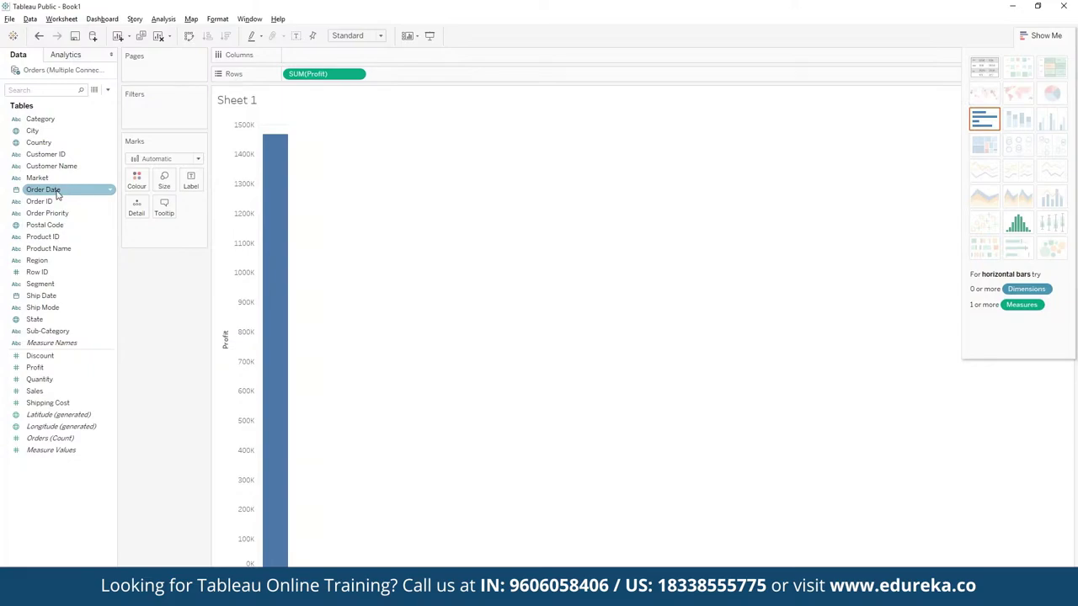
Place Order Date on Columns and drill it down from years to quarters
{"action": "left_click_drag", "start_coordinate": [57, 192], "coordinate": [326, 54]}
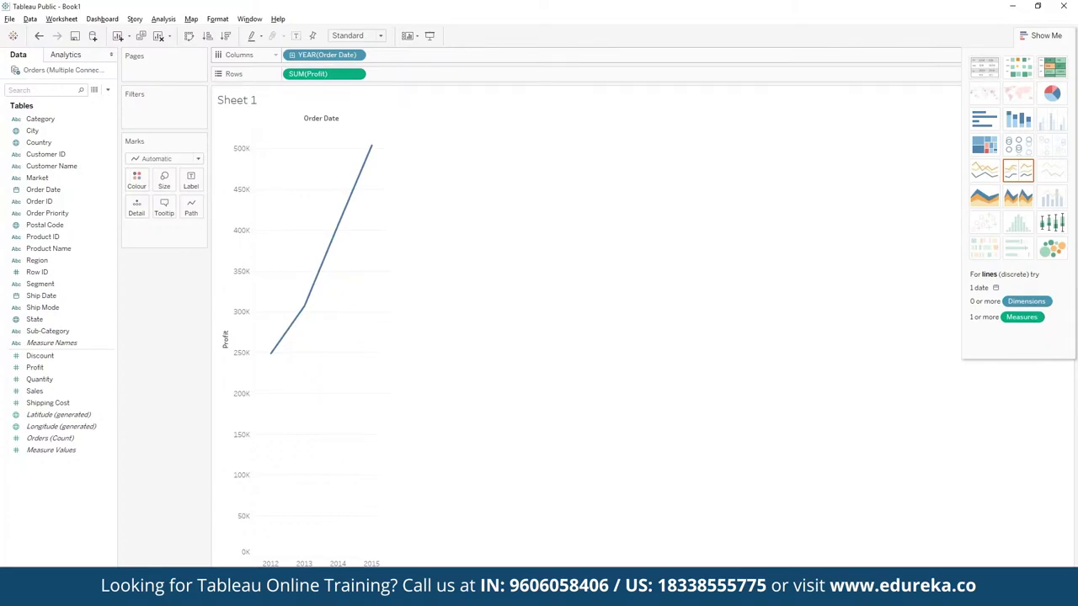
{"action": "left_click", "coordinate": [356, 56]}
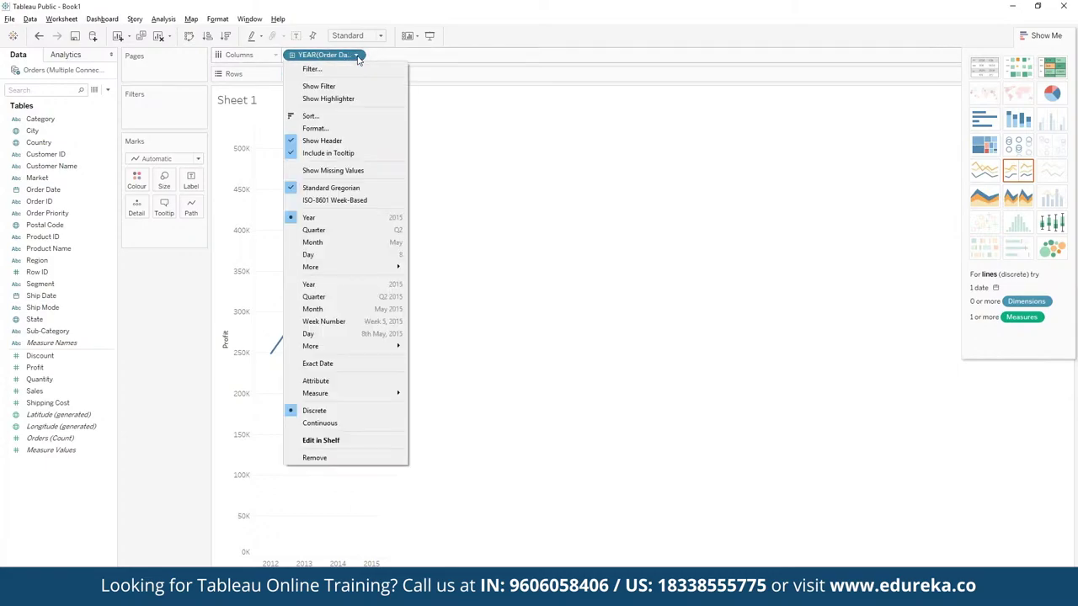
{"action": "left_click", "coordinate": [292, 55]}
{"action": "left_click", "coordinate": [291, 54]}
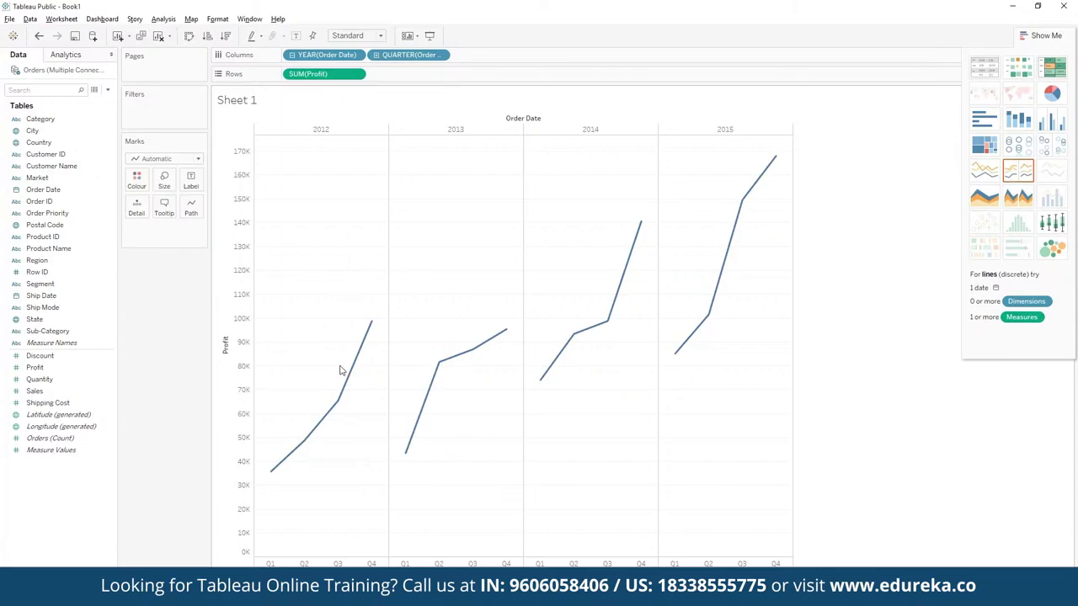
Move YEAR(Order Date) from Columns to the Colour encoding and change the remaining Order Date level to Month
{"action": "mouse_move", "coordinate": [475, 351]}
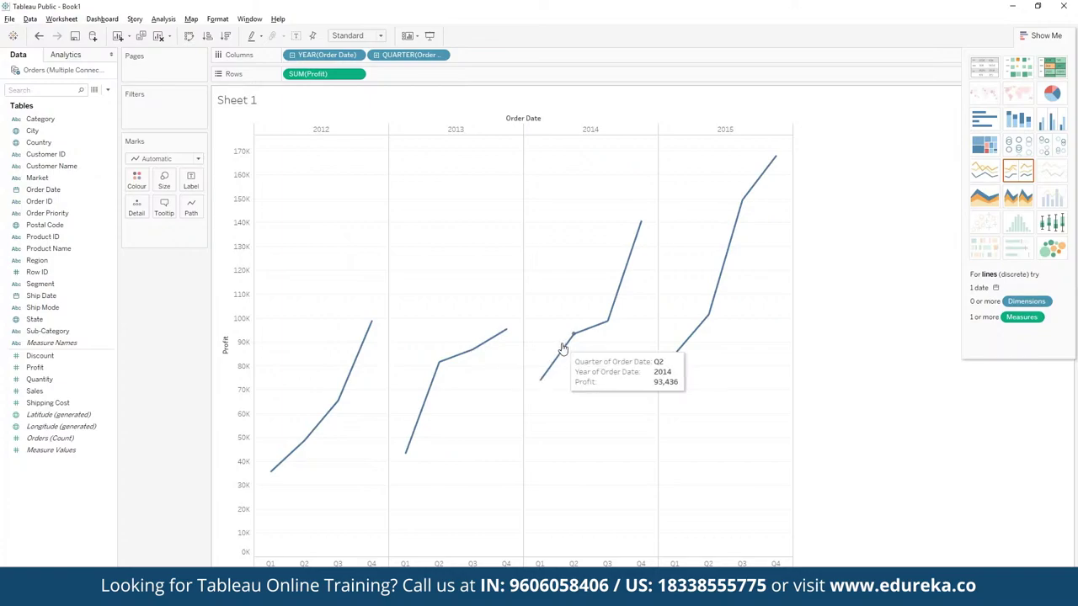
{"action": "mouse_move", "coordinate": [675, 353]}
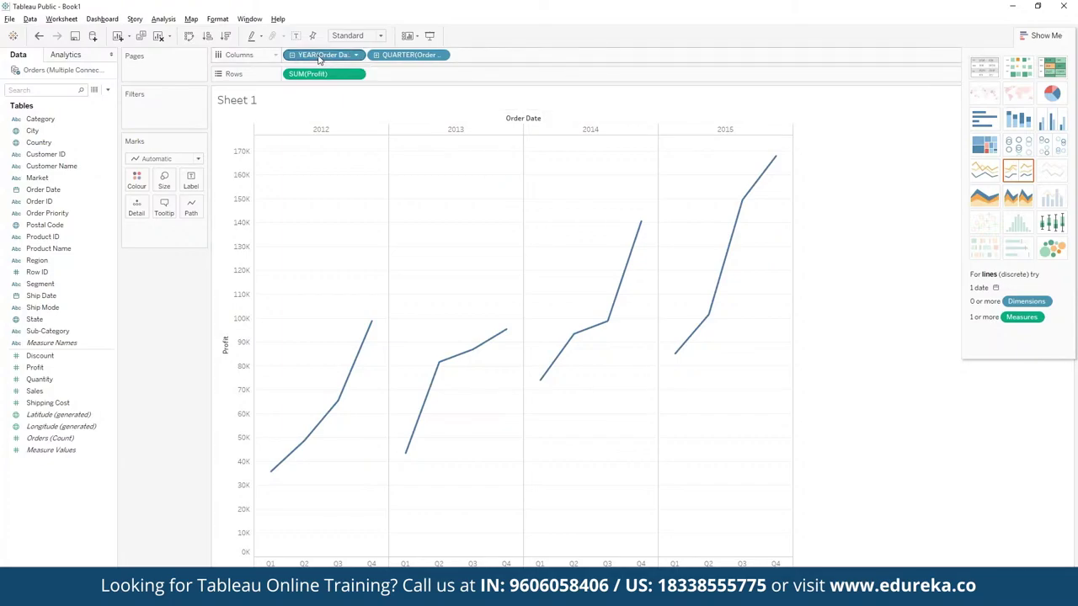
{"action": "left_click_drag", "start_coordinate": [320, 59], "coordinate": [144, 185]}
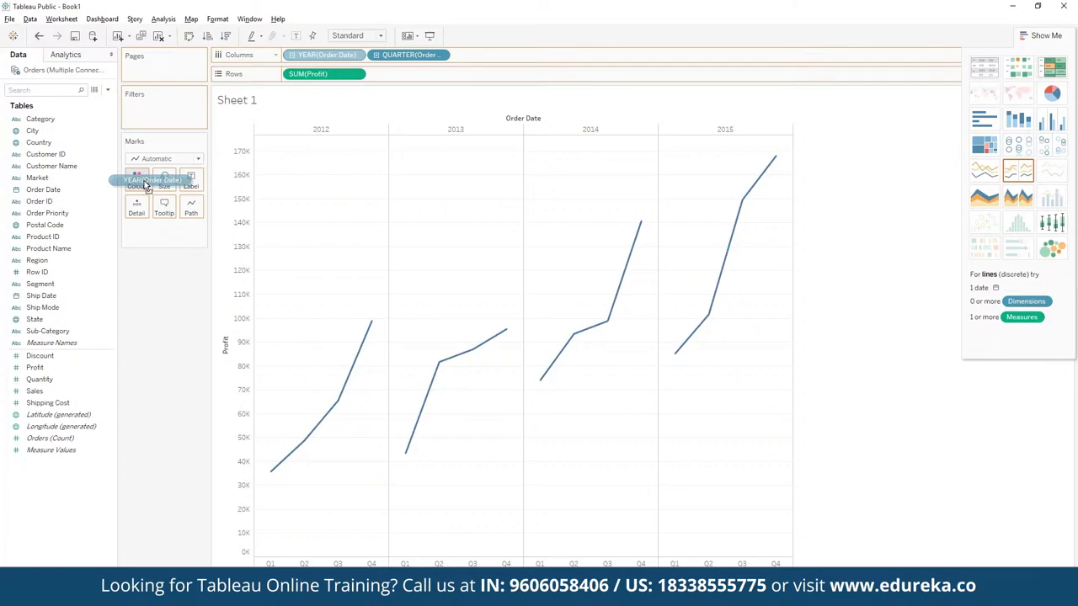
{"action": "left_click_drag", "start_coordinate": [145, 185], "coordinate": [142, 182]}
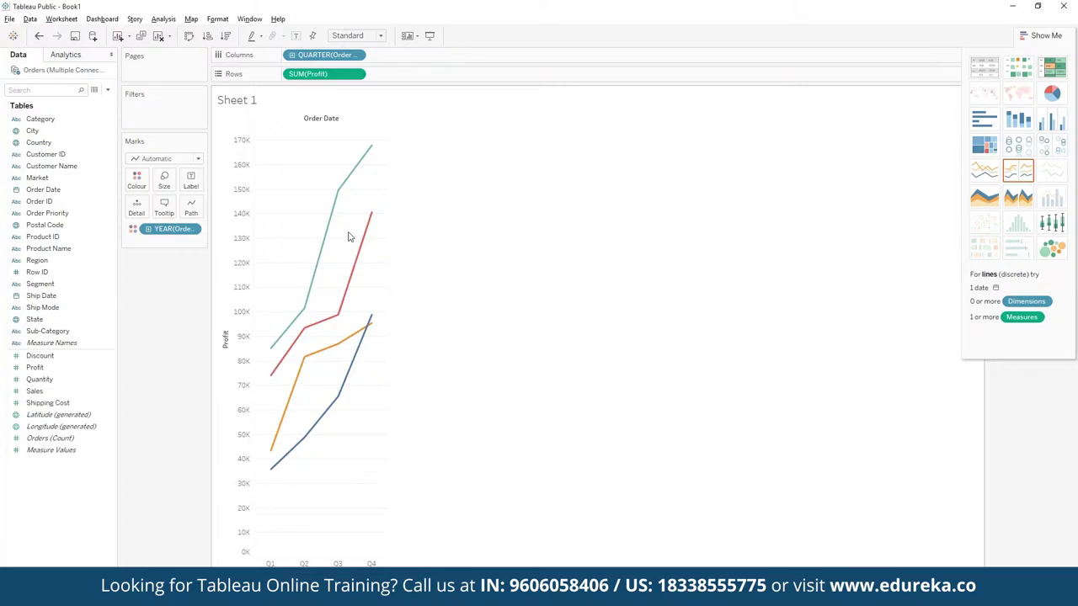
{"action": "left_click", "coordinate": [356, 56]}
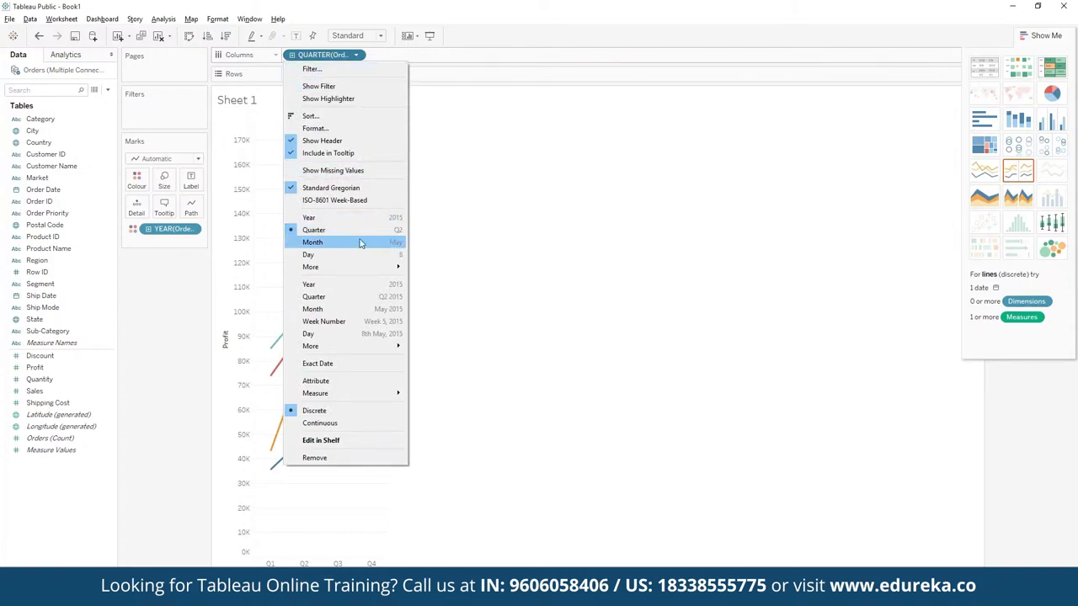
{"action": "left_click", "coordinate": [360, 242]}
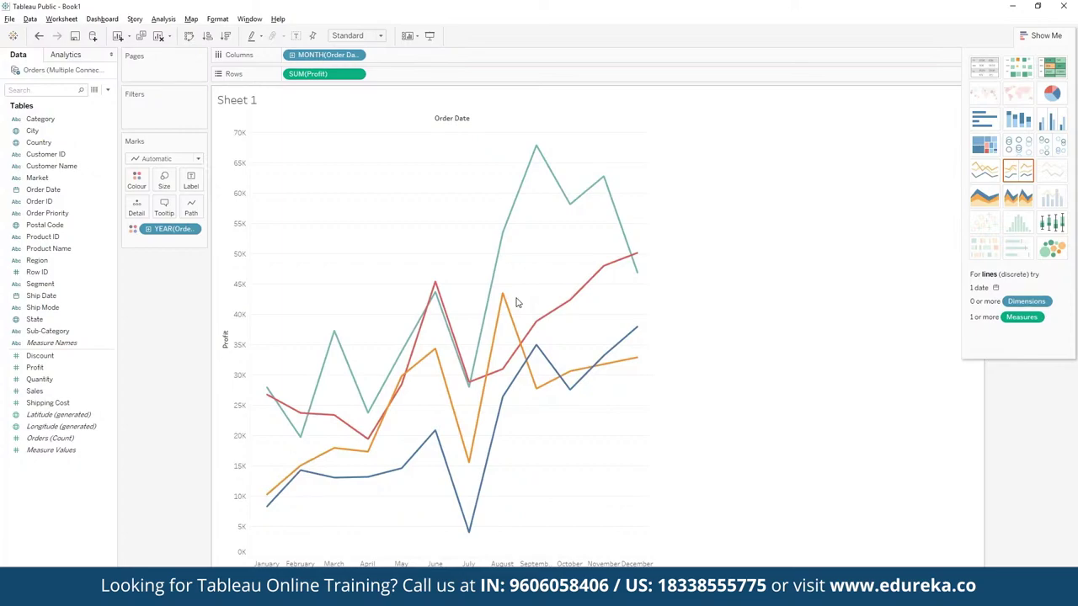
Try a daily breakdown and a quarterly view of Order Date on Columns, returning to the Month level
{"action": "left_click", "coordinate": [292, 56]}
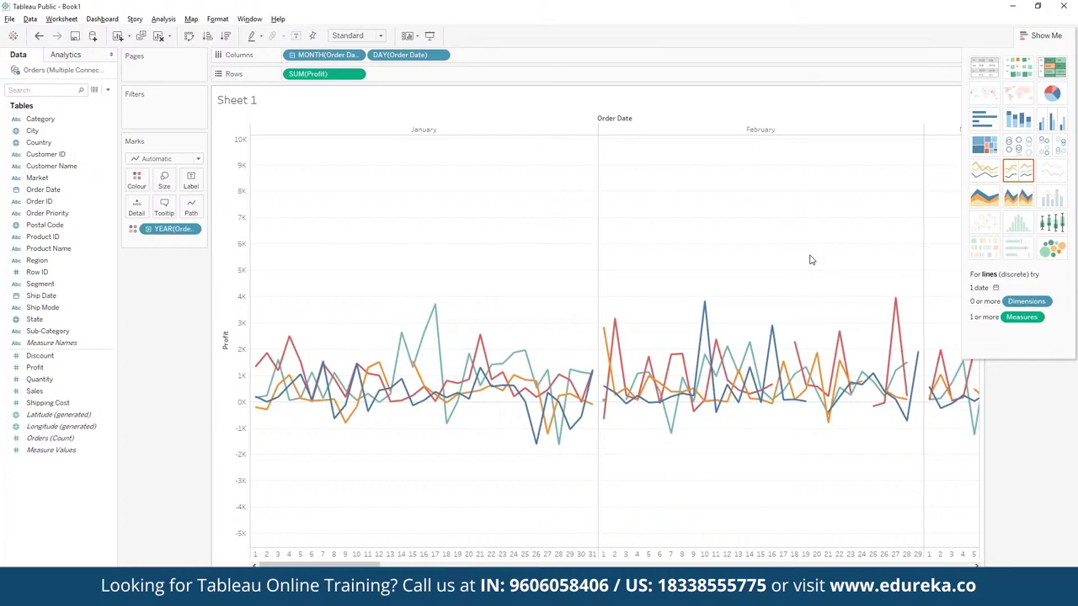
{"action": "key", "text": "ctrl+z"}
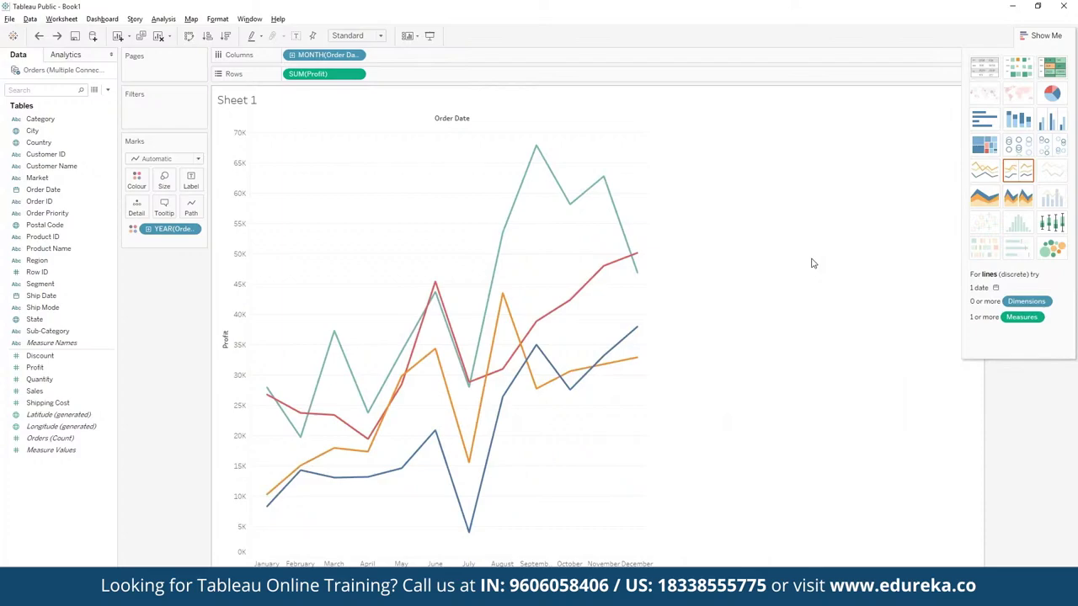
{"action": "left_click", "coordinate": [357, 55]}
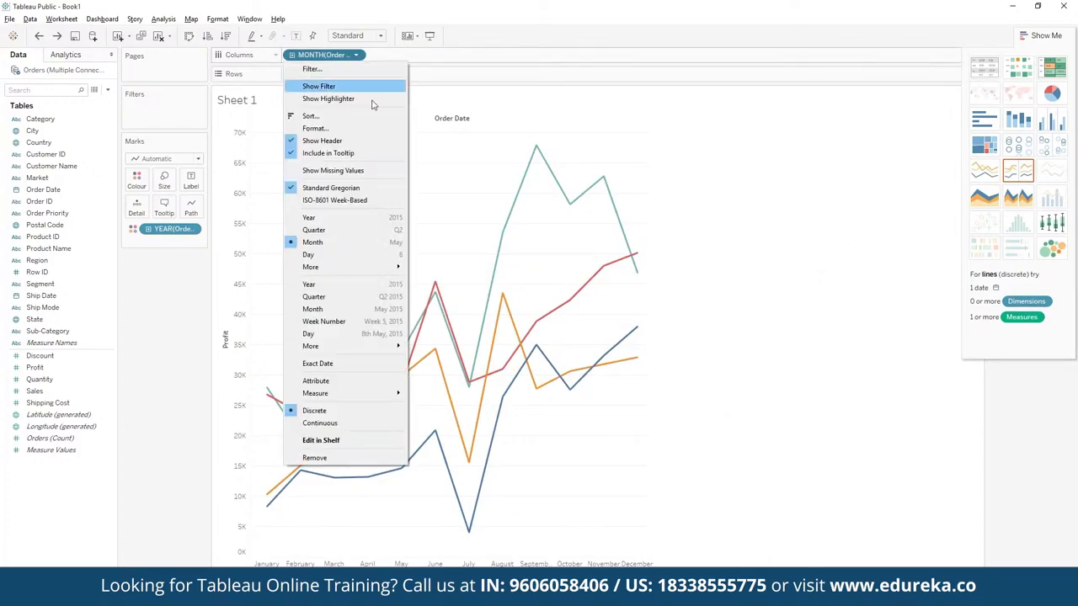
{"action": "left_click", "coordinate": [361, 230]}
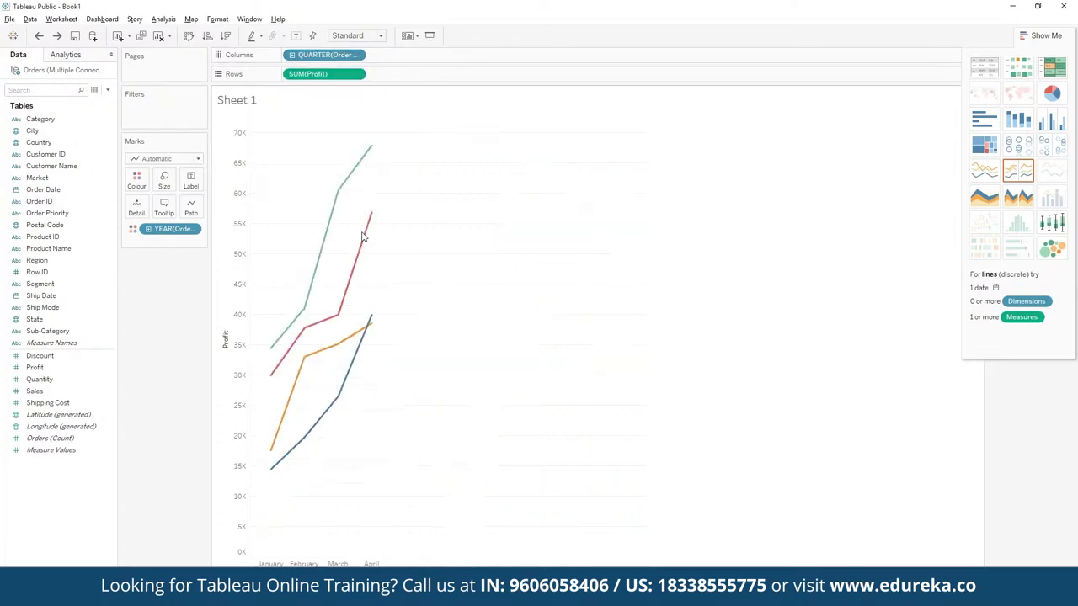
{"action": "left_click", "coordinate": [355, 55]}
{"action": "left_click", "coordinate": [332, 244]}
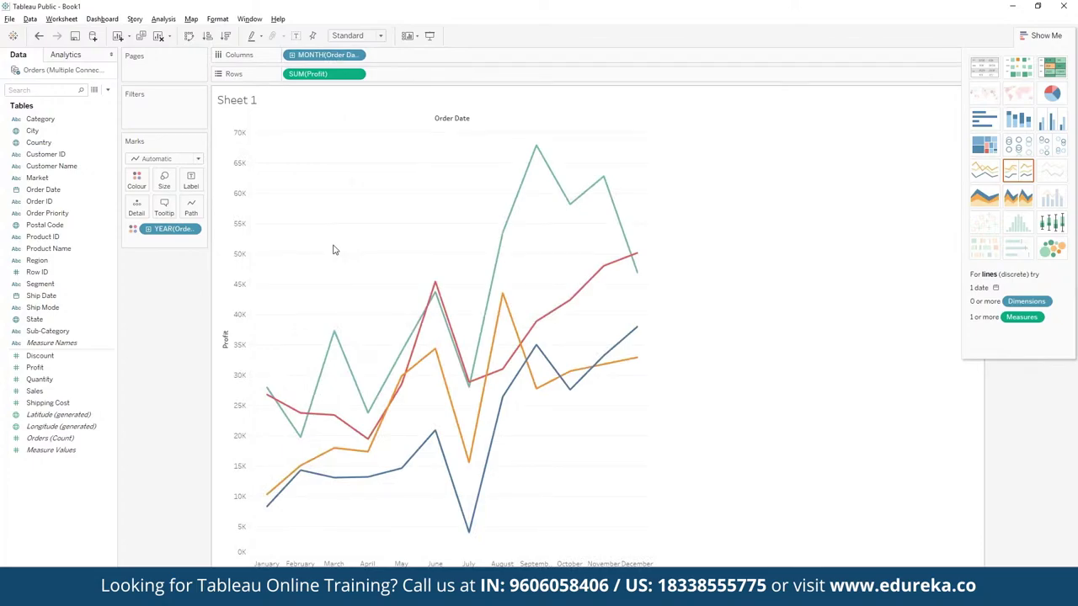
Hide the Show Me chart suggestions to reveal the colour legend for the order years
{"action": "mouse_move", "coordinate": [407, 357]}
{"action": "left_click", "coordinate": [1044, 35]}
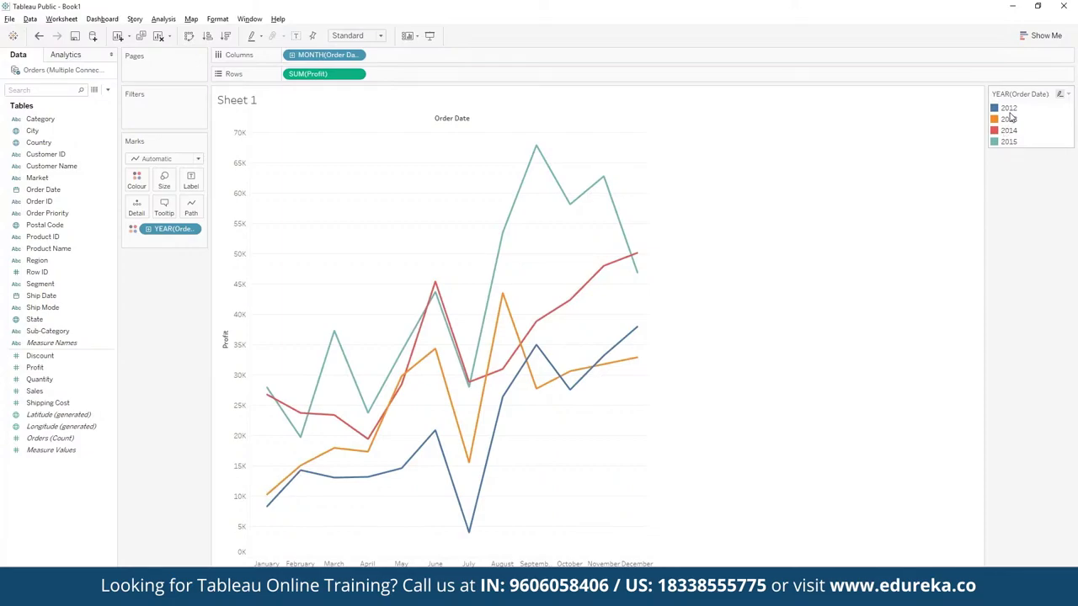
{"action": "mouse_move", "coordinate": [429, 307]}
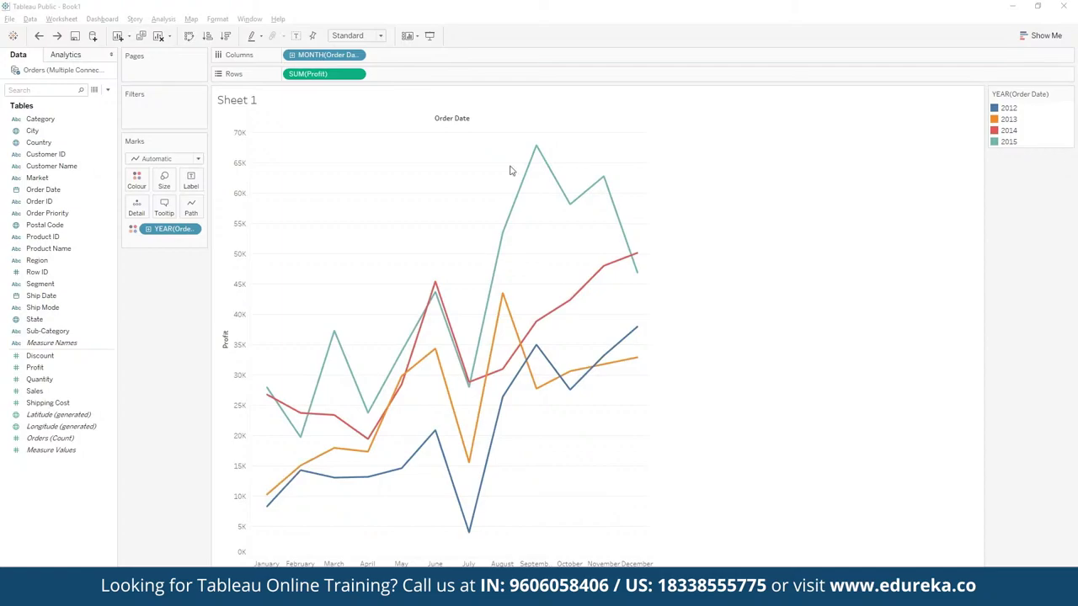
Add a second Profit measure to Rows and apply the Year Over Year Growth quick table calculation to it
{"action": "left_click_drag", "start_coordinate": [35, 368], "coordinate": [374, 75]}
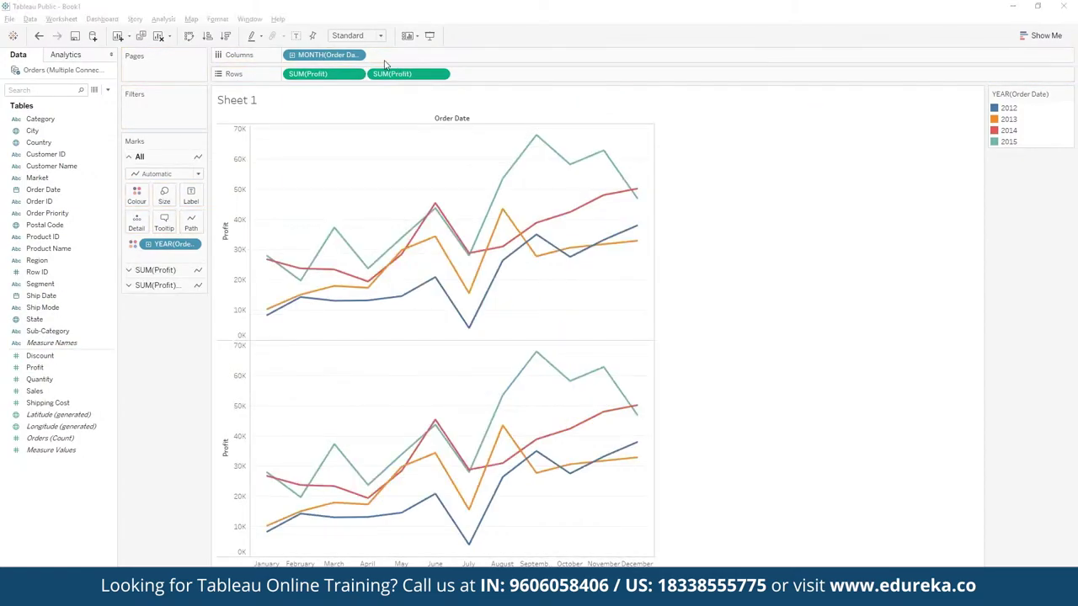
{"action": "left_click", "coordinate": [443, 75]}
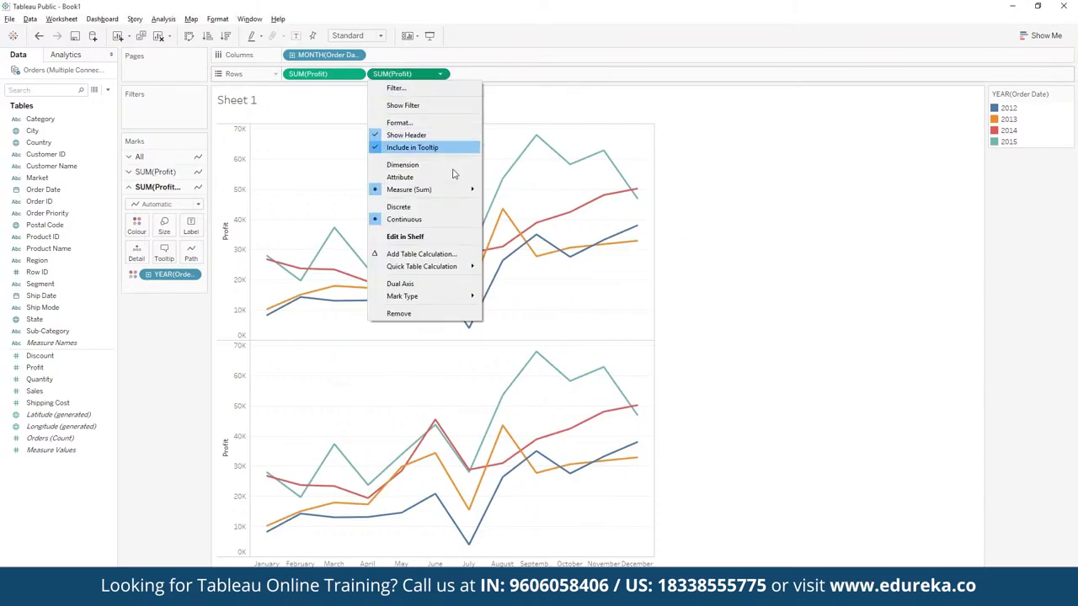
{"action": "mouse_move", "coordinate": [472, 272]}
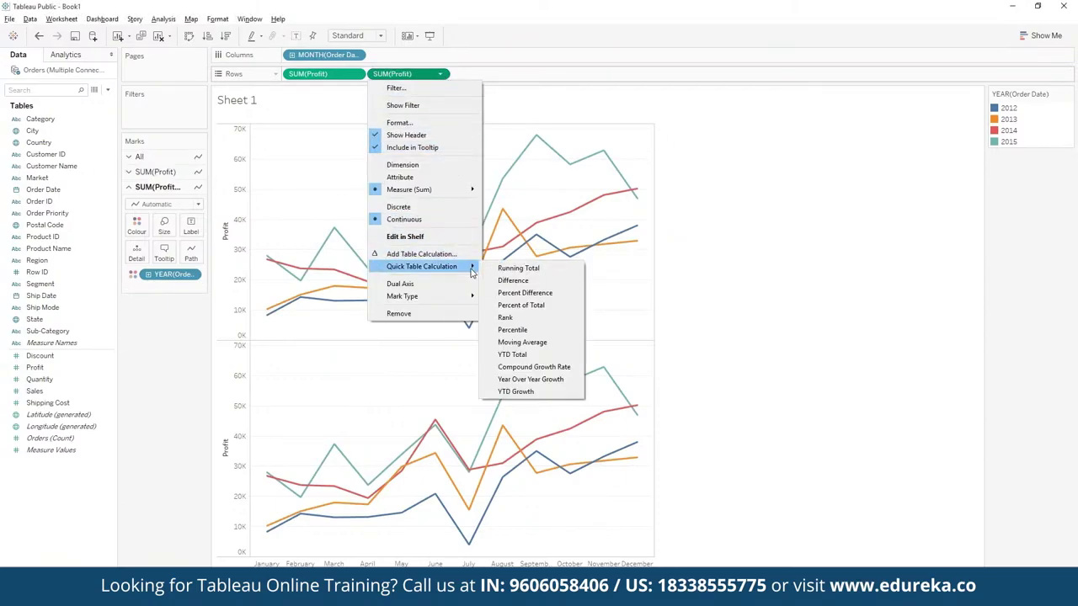
{"action": "left_click", "coordinate": [548, 380]}
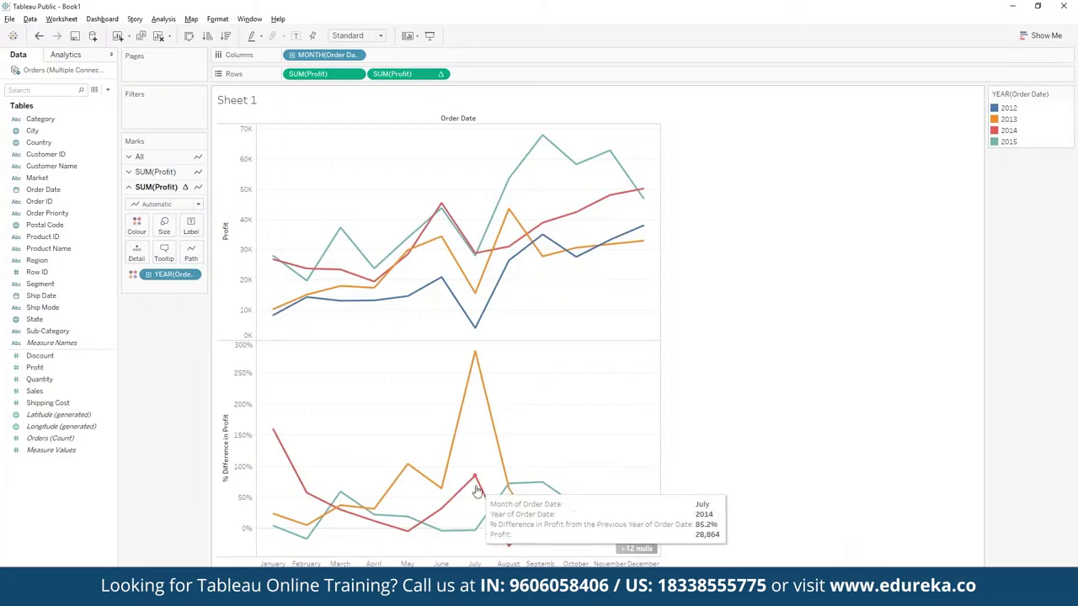
Examine the monthly profit and year-over-year difference values for individual points in both line charts
{"action": "mouse_move", "coordinate": [484, 369]}
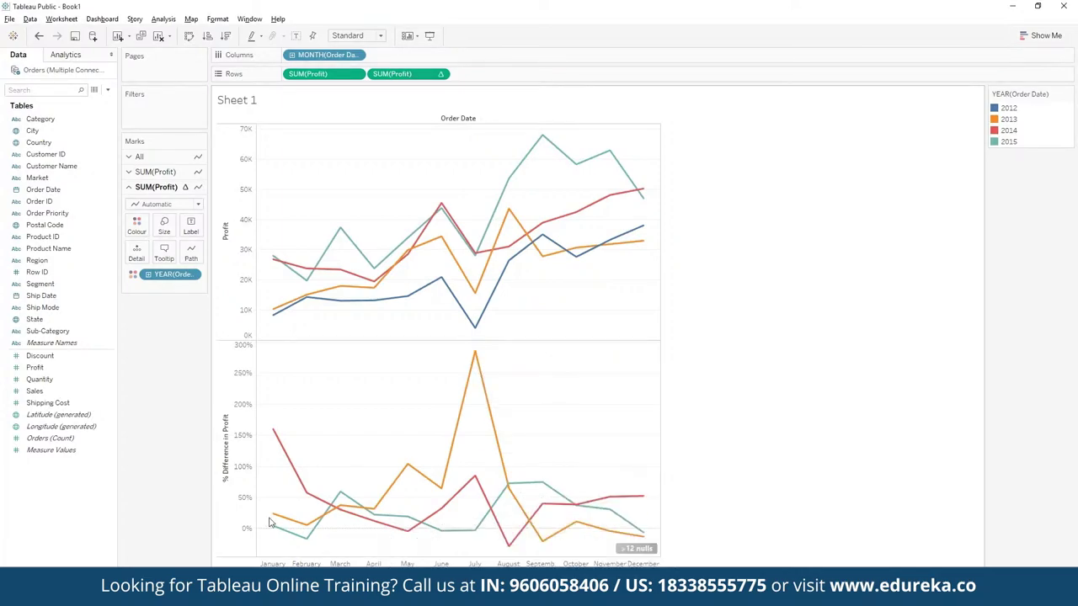
{"action": "mouse_move", "coordinate": [440, 493]}
{"action": "mouse_move", "coordinate": [461, 266]}
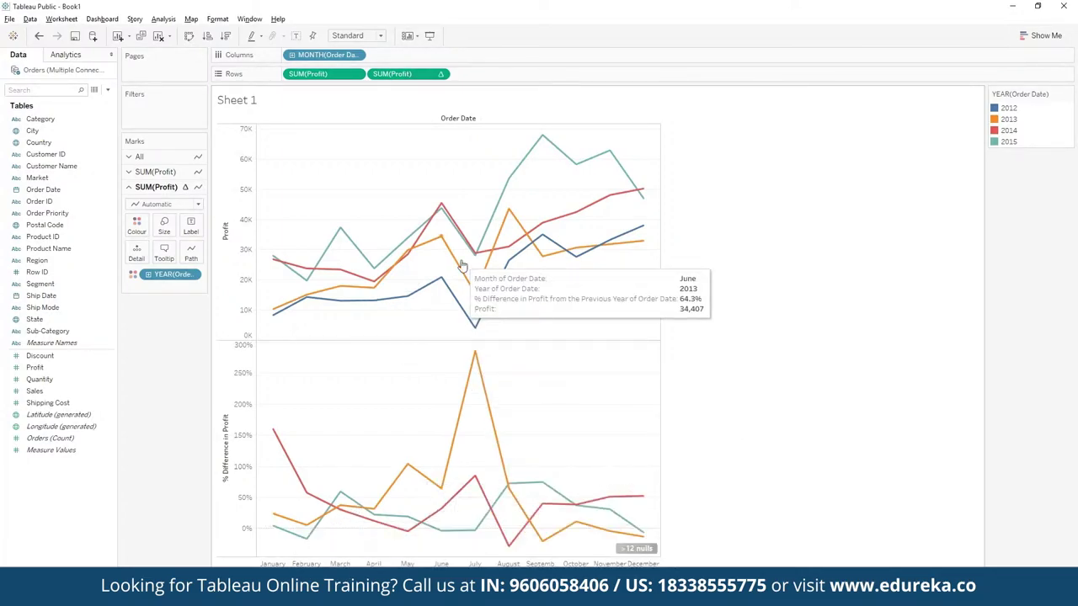
{"action": "mouse_move", "coordinate": [504, 255]}
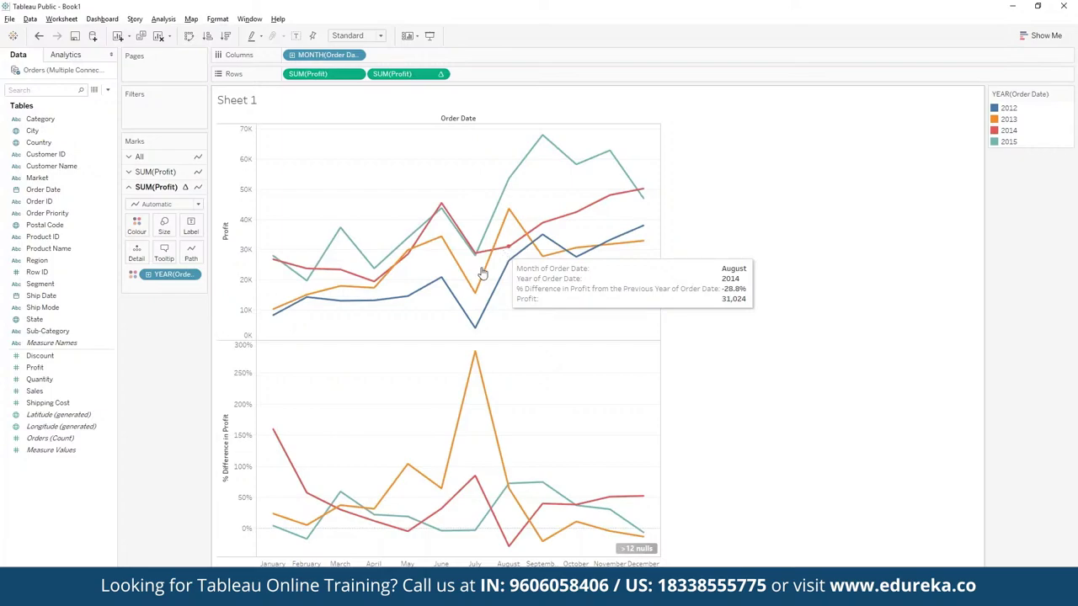
{"action": "mouse_move", "coordinate": [508, 211]}
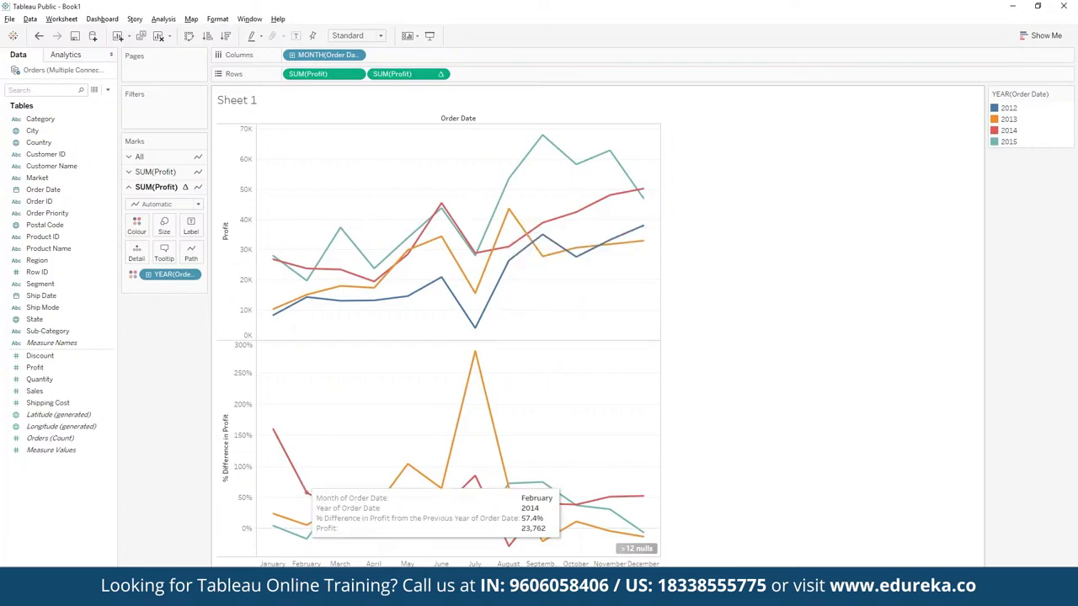
{"action": "mouse_move", "coordinate": [306, 492]}
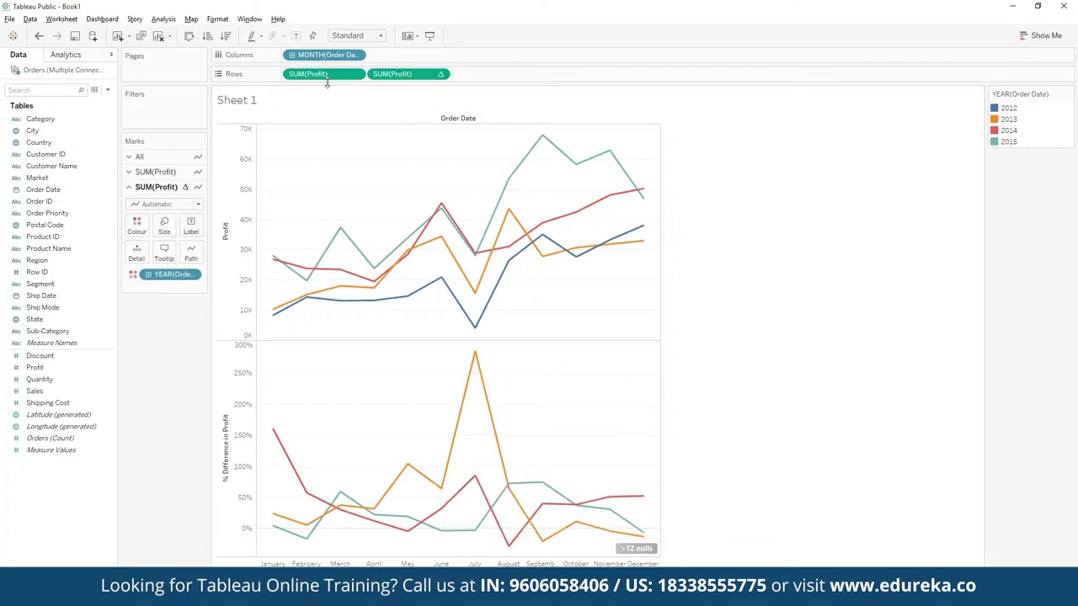
Move the year-over-year growth SUM(Profit) from Rows to the tooltip, keeping plain SUM(Profit) on Rows
{"action": "left_click_drag", "start_coordinate": [323, 82], "coordinate": [165, 256]}
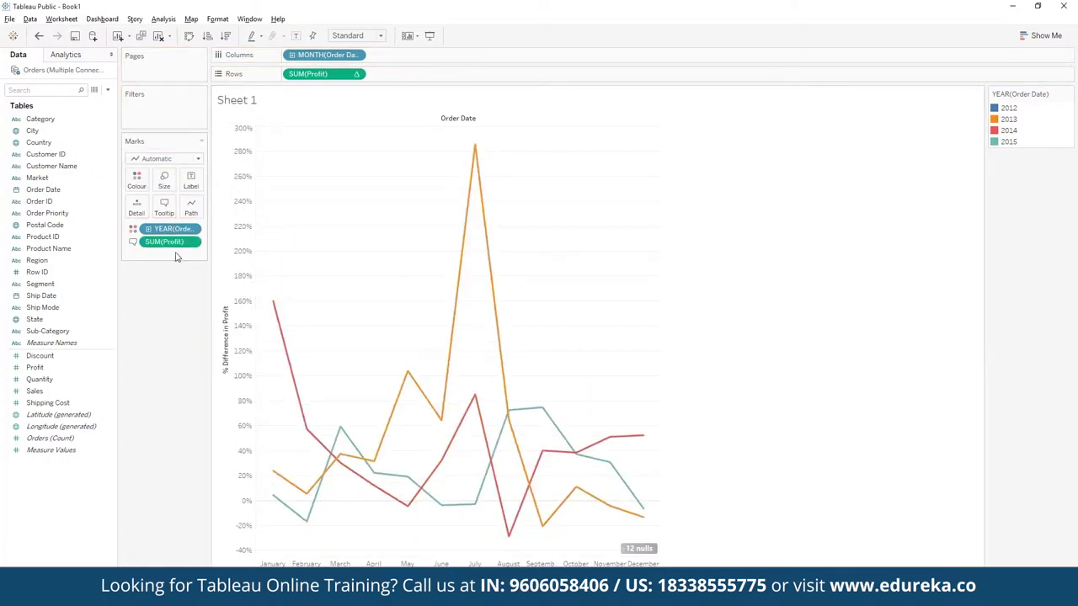
{"action": "left_click_drag", "start_coordinate": [168, 242], "coordinate": [392, 79]}
{"action": "left_click_drag", "start_coordinate": [310, 74], "coordinate": [158, 228]}
{"action": "mouse_move", "coordinate": [426, 363]}
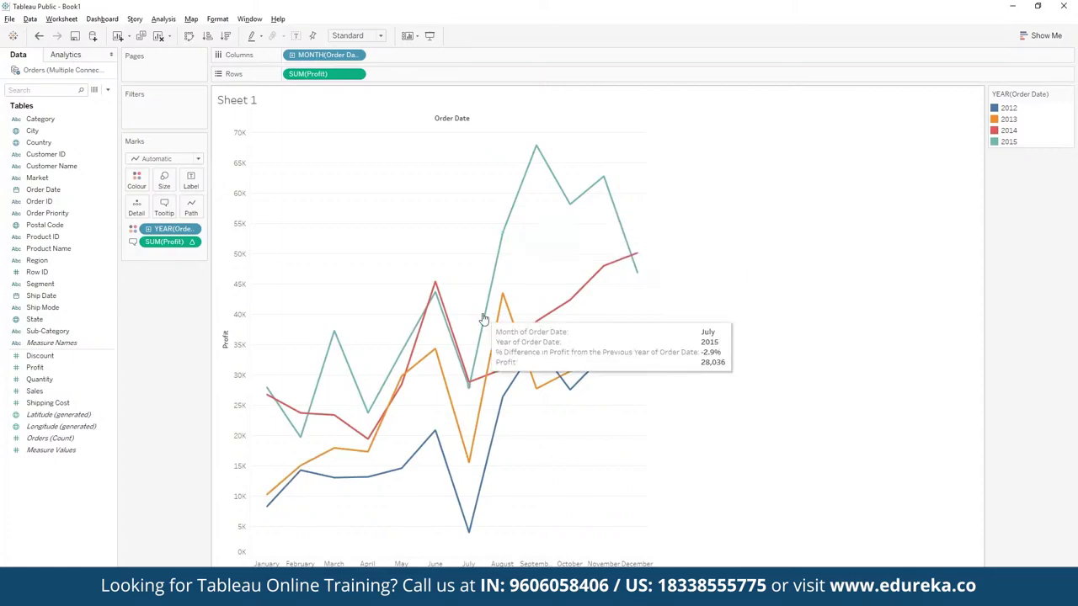
{"action": "mouse_move", "coordinate": [448, 320]}
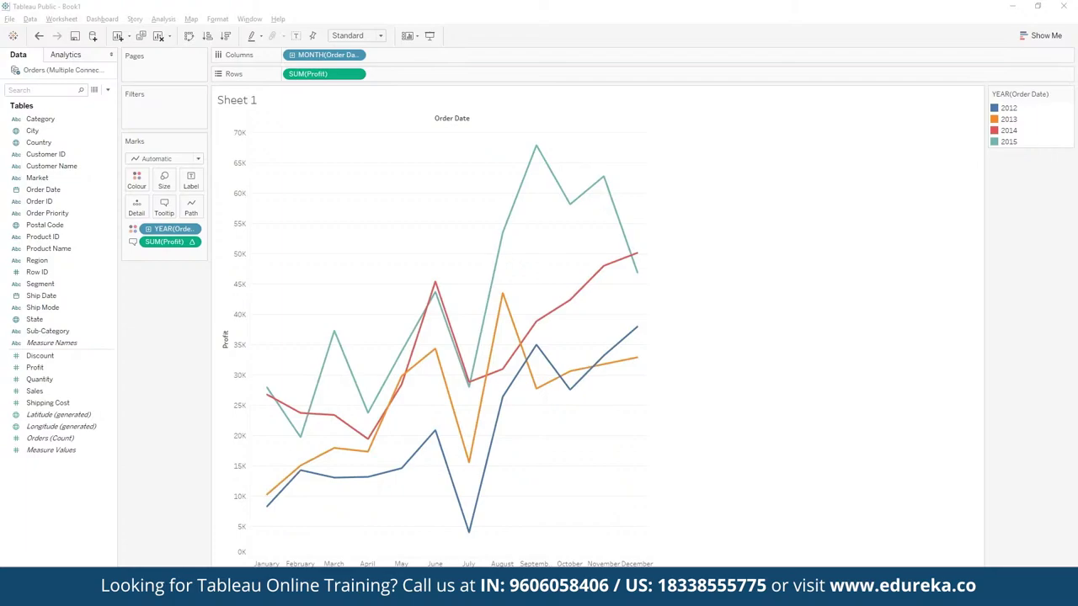
Review the Problem Statement 1 slide, return to Tableau, and place Category on Rows ahead of SUM(Profit)
{"action": "left_click", "coordinate": [404, 534]}
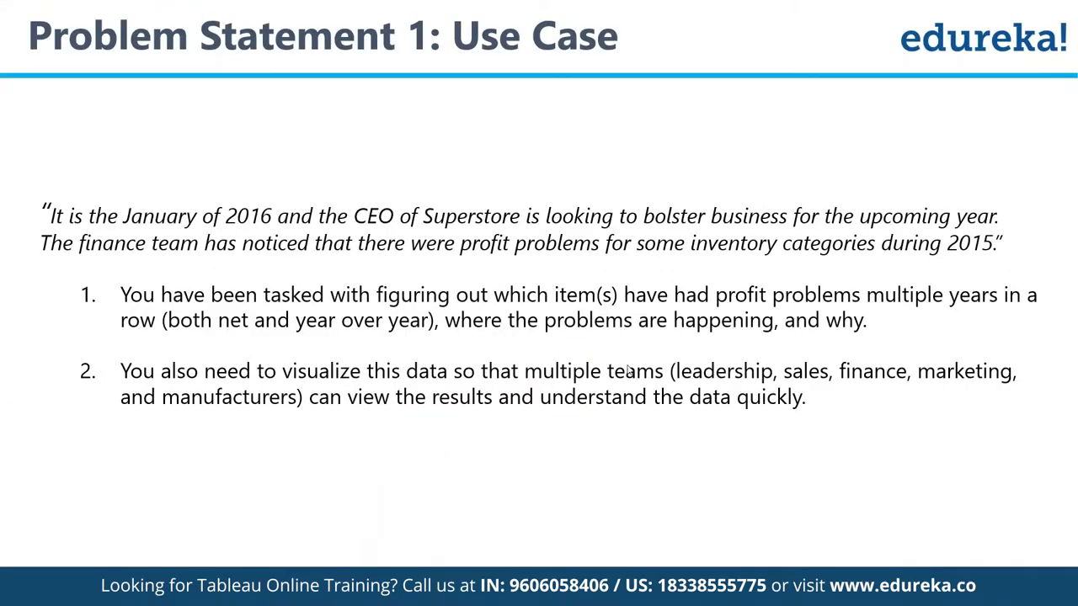
{"action": "key", "text": "alt+Tab"}
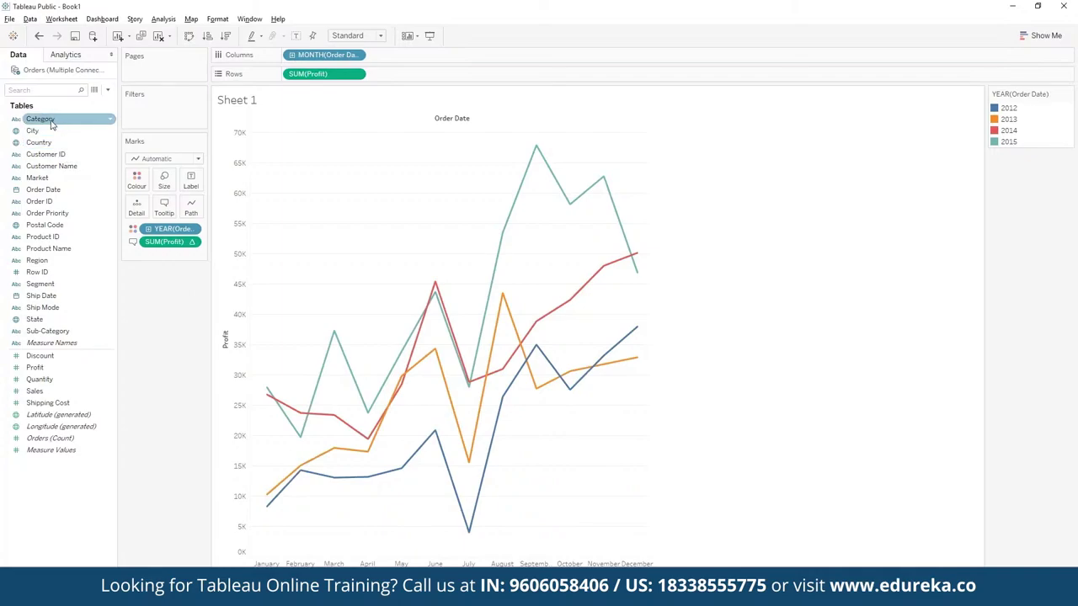
{"action": "left_click_drag", "start_coordinate": [52, 124], "coordinate": [406, 76]}
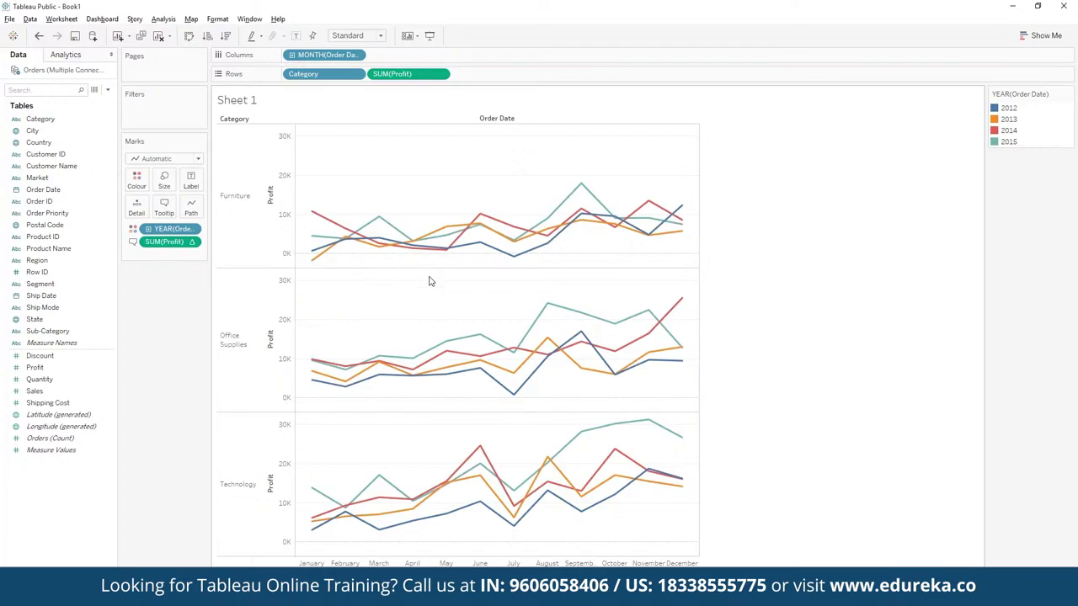
Rename the Sheet 1 worksheet as Profit Seasonality
{"action": "right_click", "coordinate": [91, 585]}
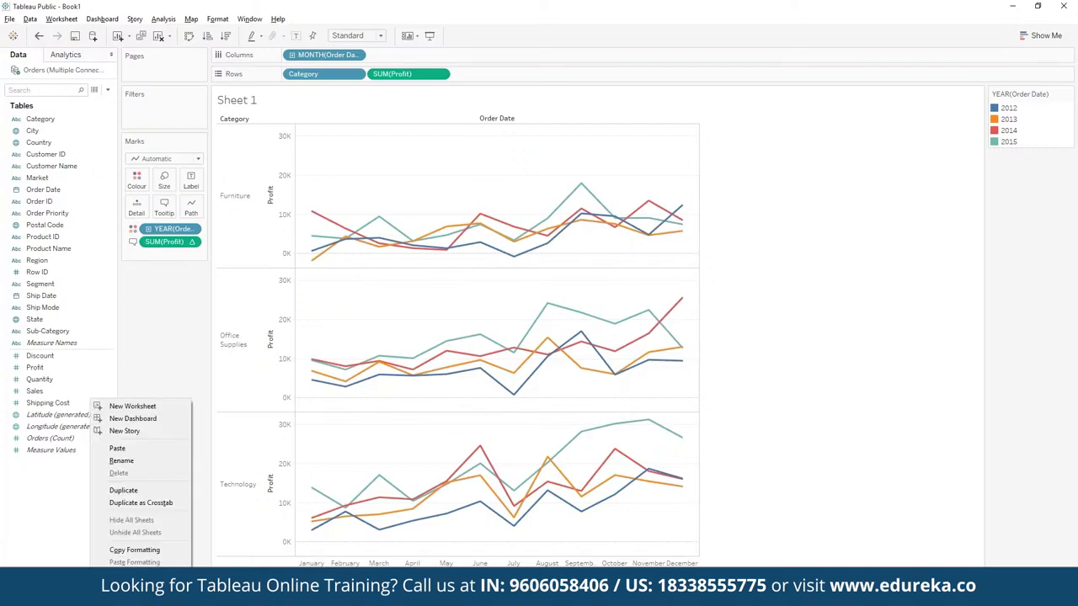
{"action": "left_click", "coordinate": [145, 460]}
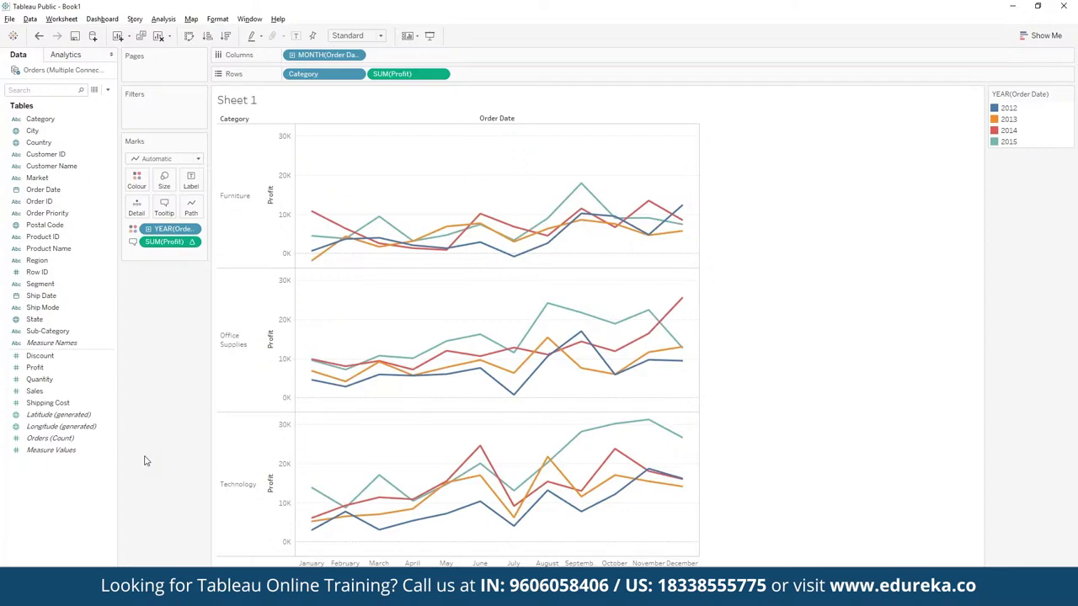
{"action": "key", "text": "Return"}
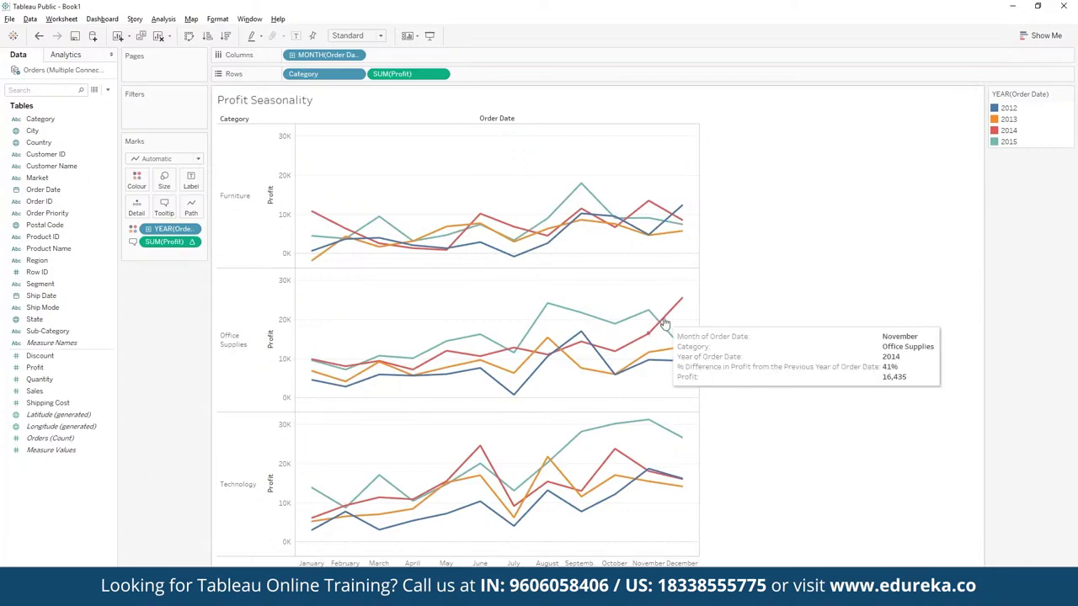
{"action": "mouse_move", "coordinate": [371, 364]}
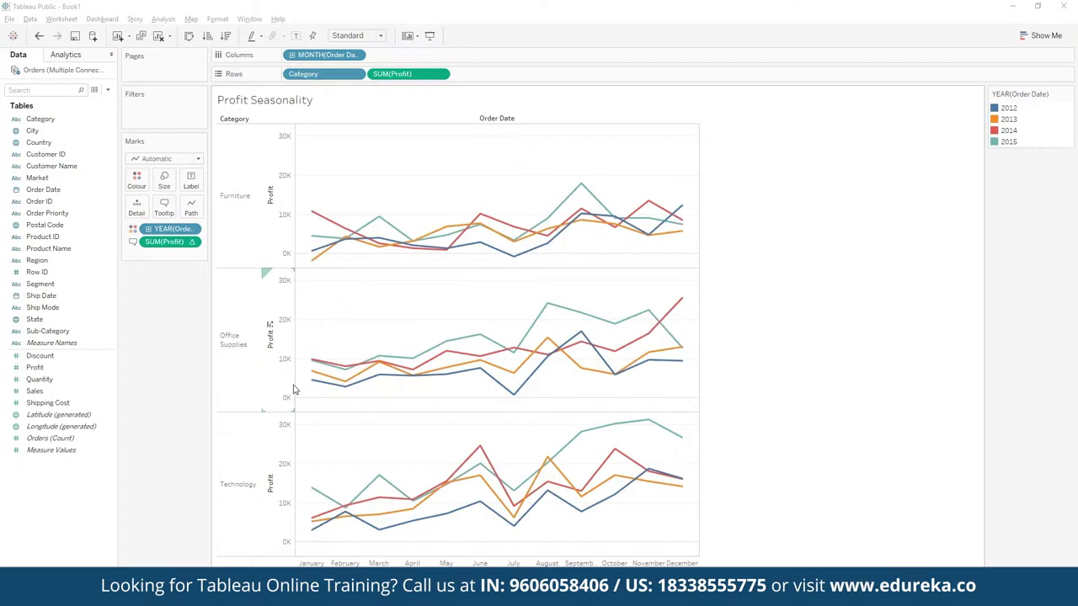
{"action": "right_click", "coordinate": [112, 371]}
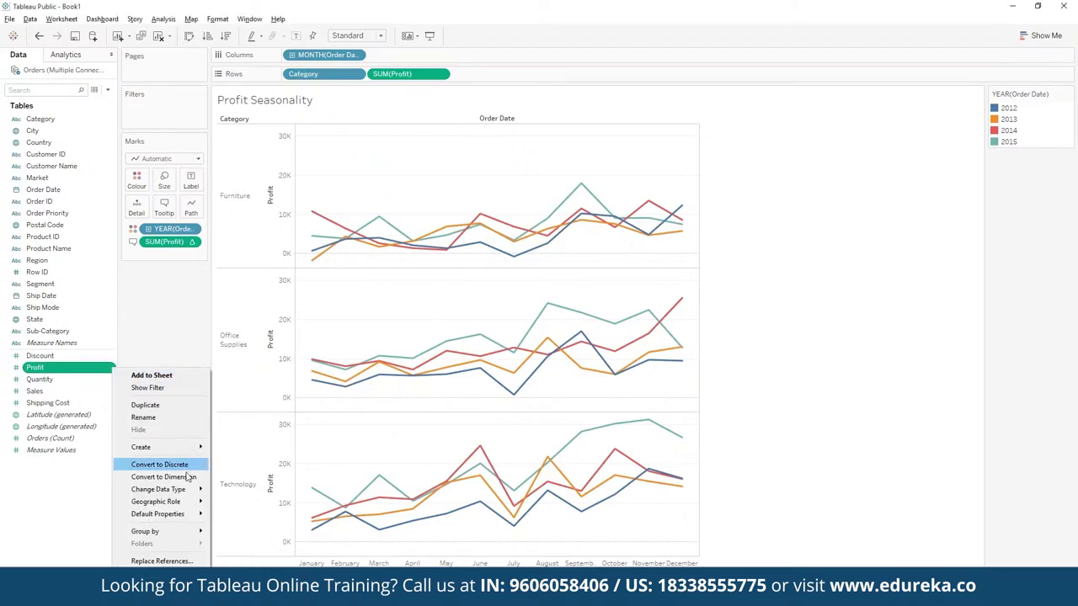
{"action": "mouse_move", "coordinate": [177, 518]}
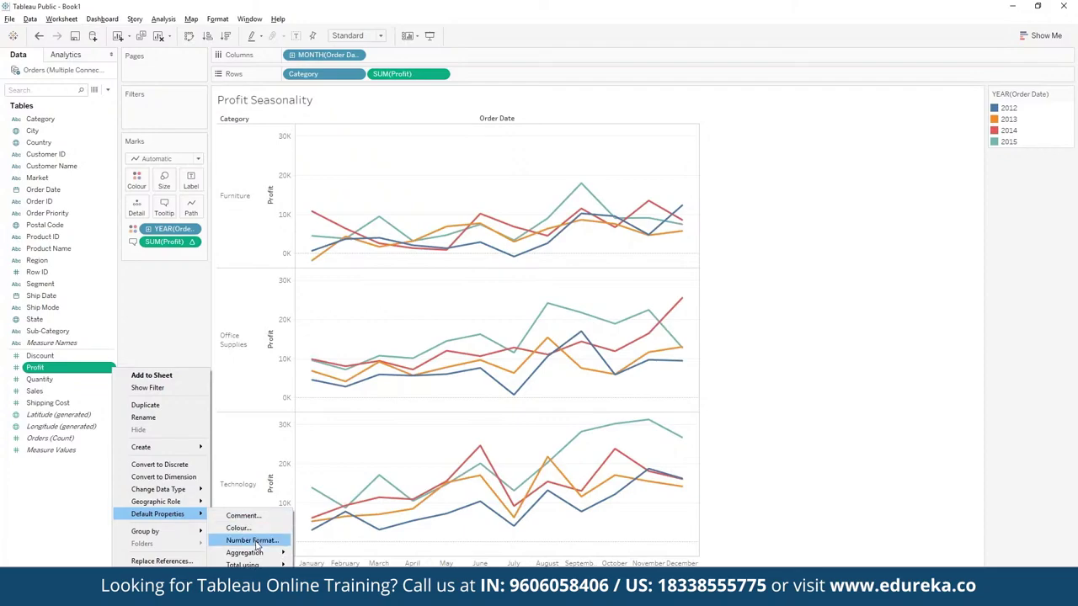
{"action": "left_click", "coordinate": [257, 541]}
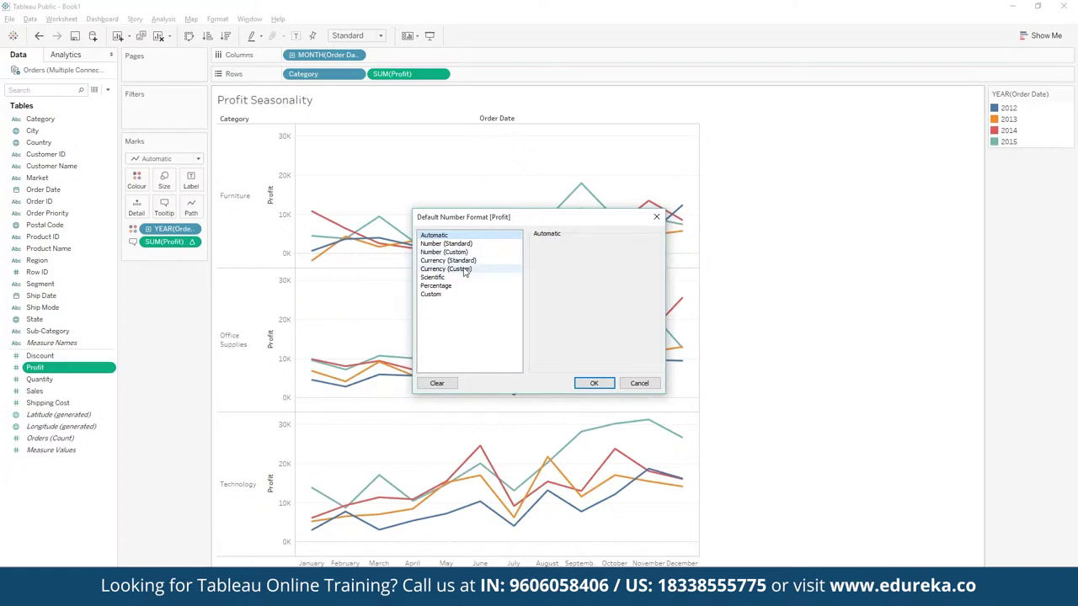
{"action": "left_click", "coordinate": [465, 269]}
{"action": "left_click", "coordinate": [553, 255]}
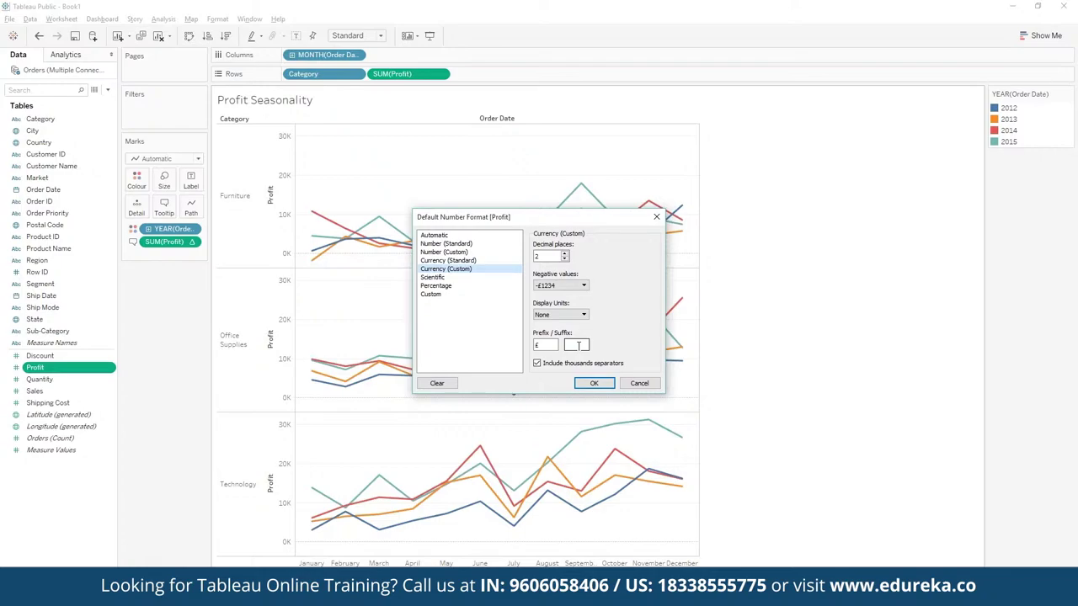
{"action": "left_click", "coordinate": [631, 386]}
Create a new worksheet and plot the State field on it as a filled map
{"action": "mouse_move", "coordinate": [515, 394]}
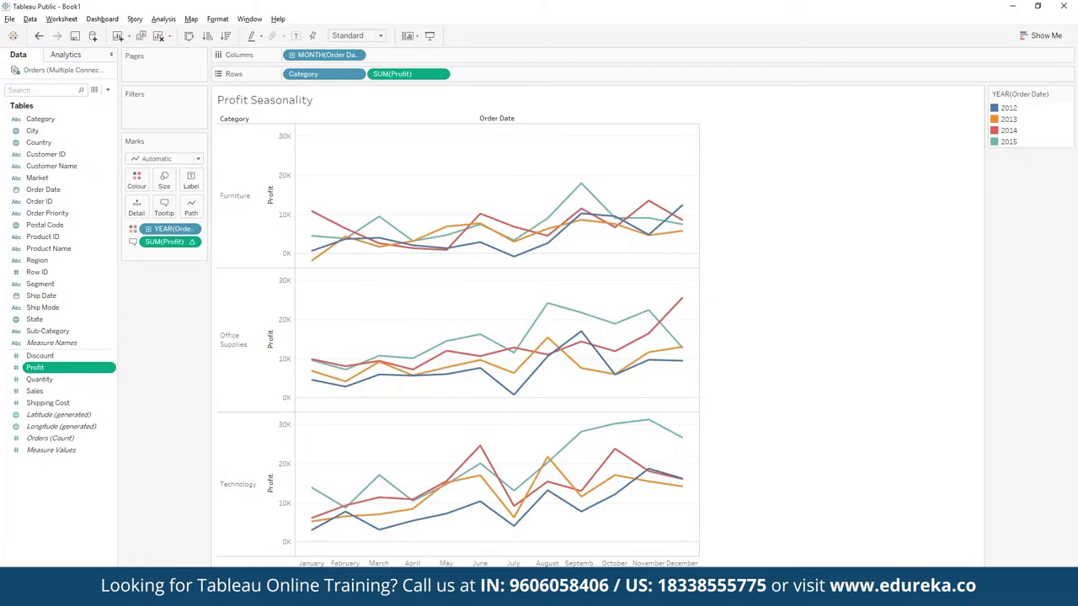
{"action": "key", "text": "ctrl+m"}
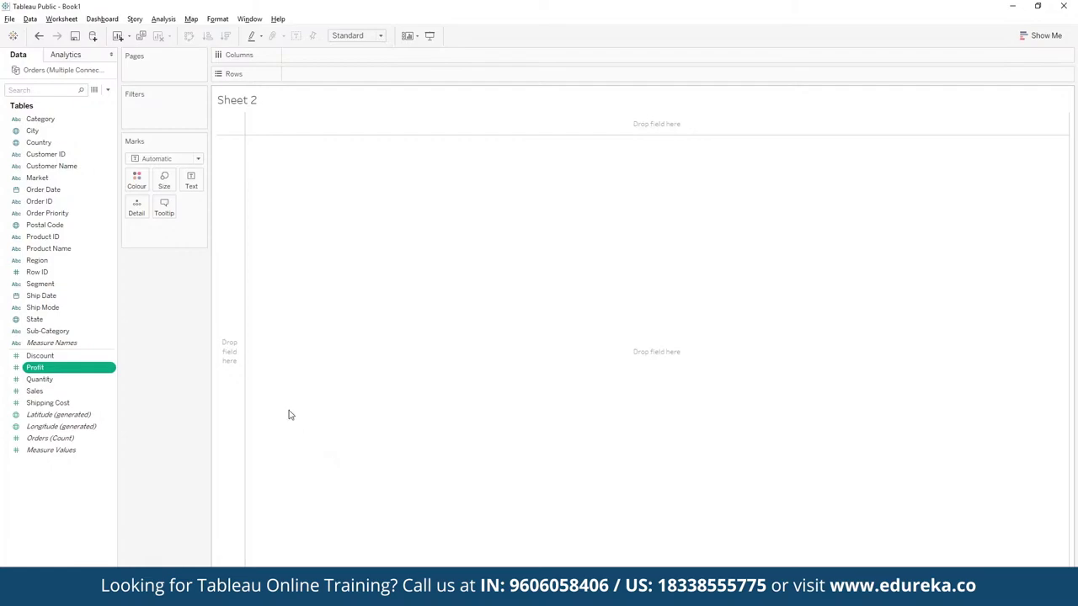
{"action": "left_click", "coordinate": [7, 334], "text": "ctrl"}
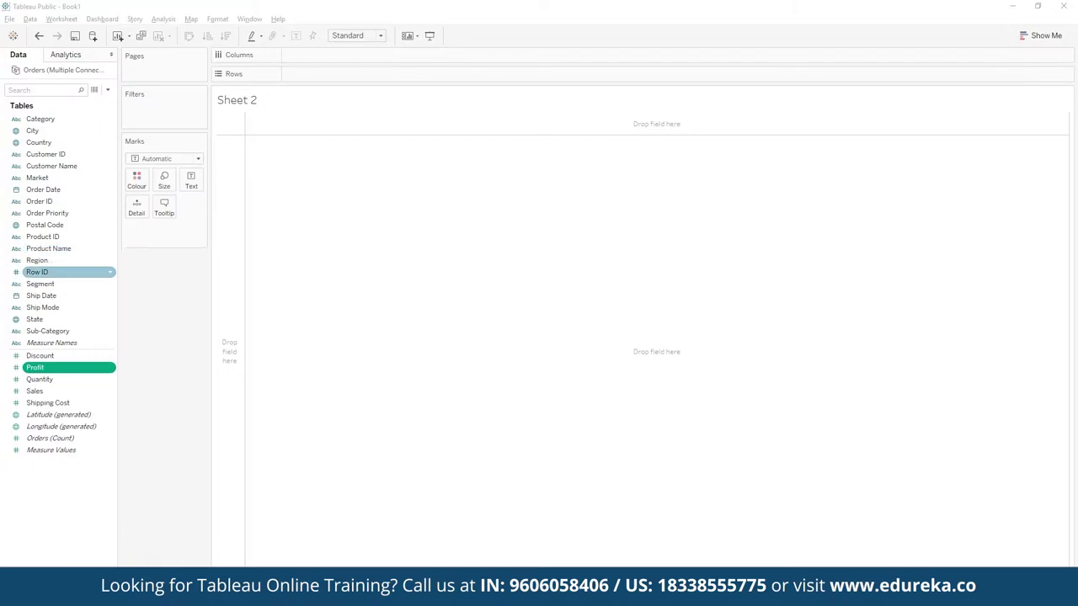
{"action": "left_click_drag", "start_coordinate": [34, 319], "coordinate": [564, 210]}
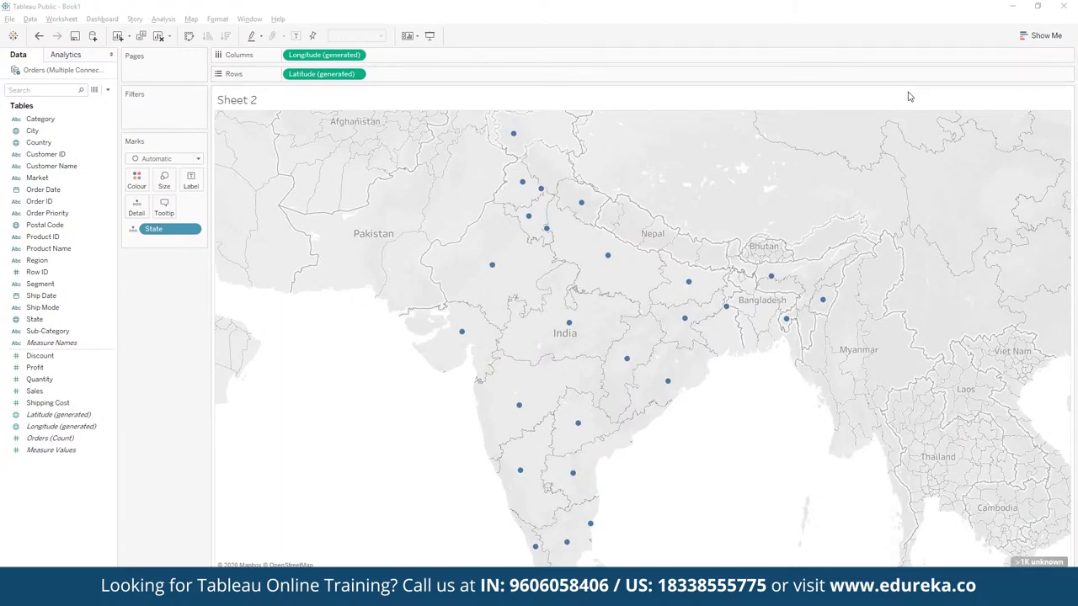
{"action": "left_click", "coordinate": [1045, 38]}
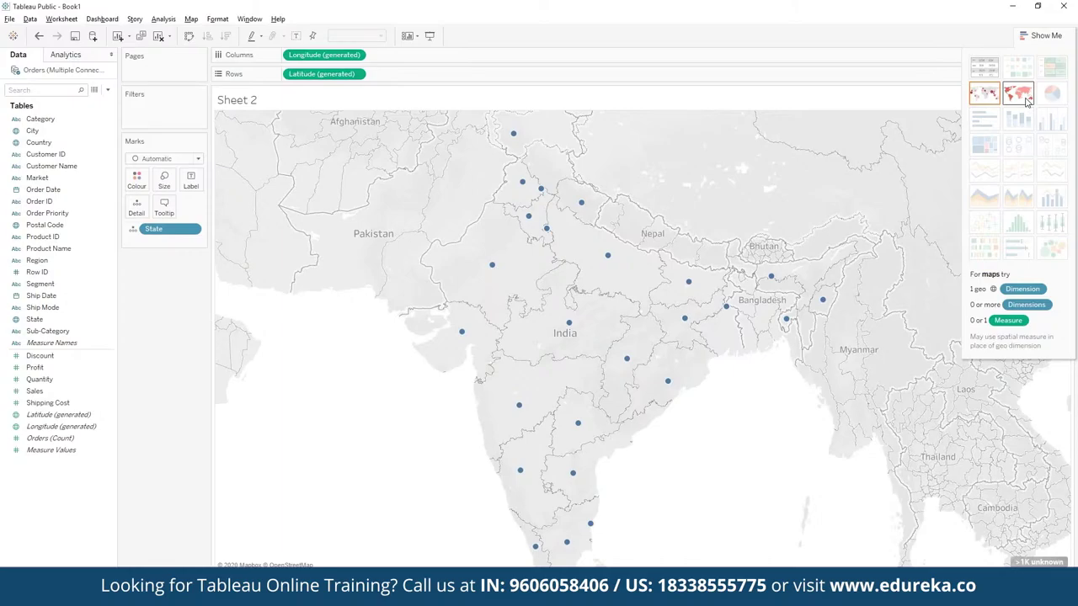
{"action": "left_click", "coordinate": [1026, 100]}
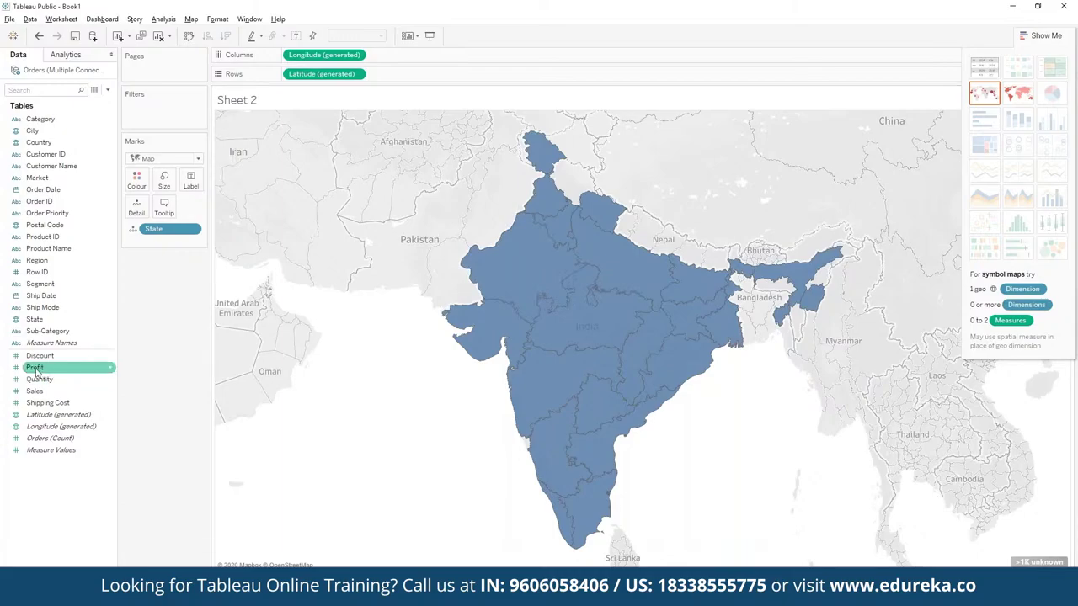
Colour the filled map's states by SUM(Profit) and check the profit of individual states
{"action": "left_click_drag", "start_coordinate": [36, 371], "coordinate": [137, 180]}
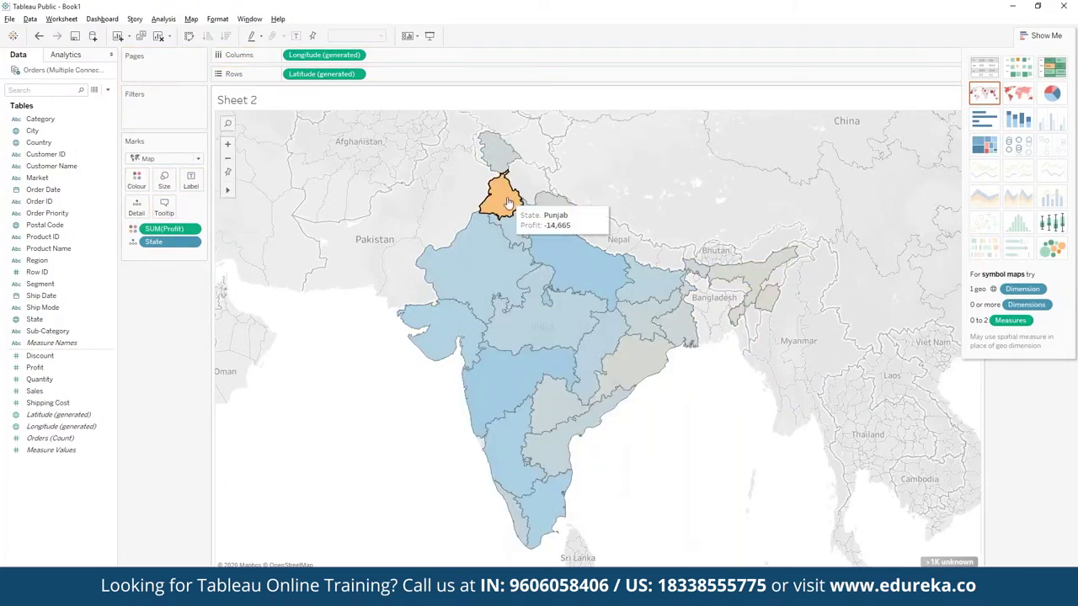
{"action": "mouse_move", "coordinate": [549, 313]}
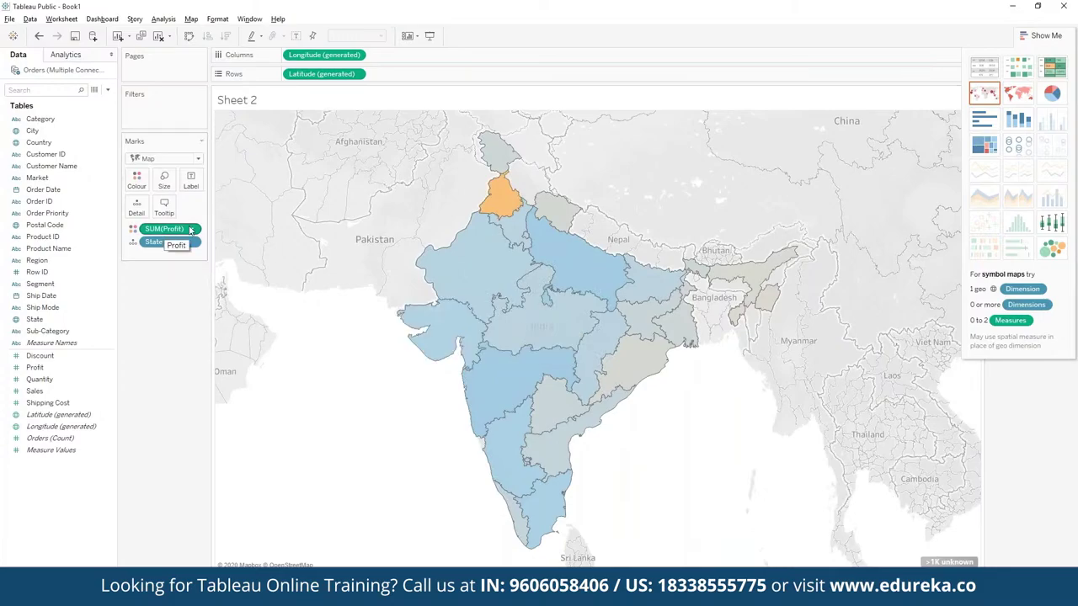
{"action": "mouse_move", "coordinate": [506, 216]}
Set the Profit colour palette of the map to Orange-Blue Diverging
{"action": "left_click_drag", "start_coordinate": [156, 232], "coordinate": [153, 221]}
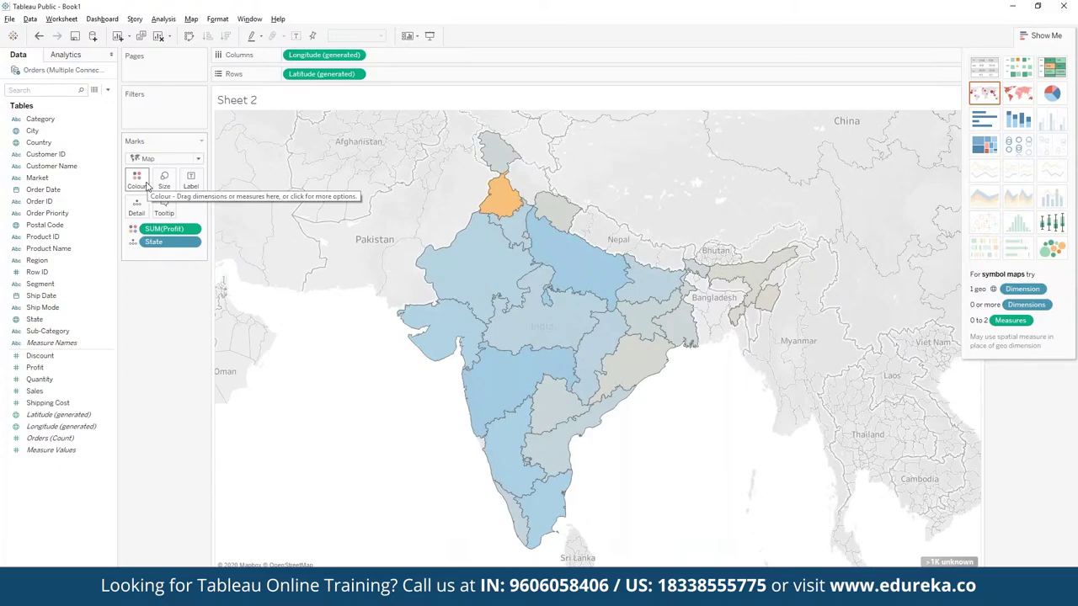
{"action": "left_click", "coordinate": [147, 183]}
{"action": "left_click", "coordinate": [176, 216]}
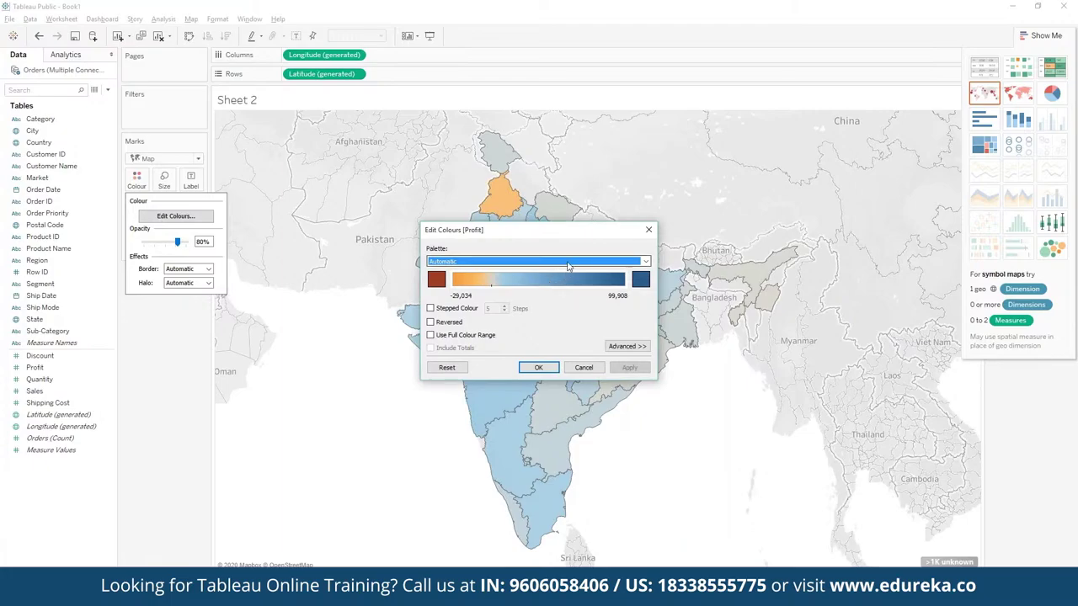
{"action": "left_click", "coordinate": [569, 262]}
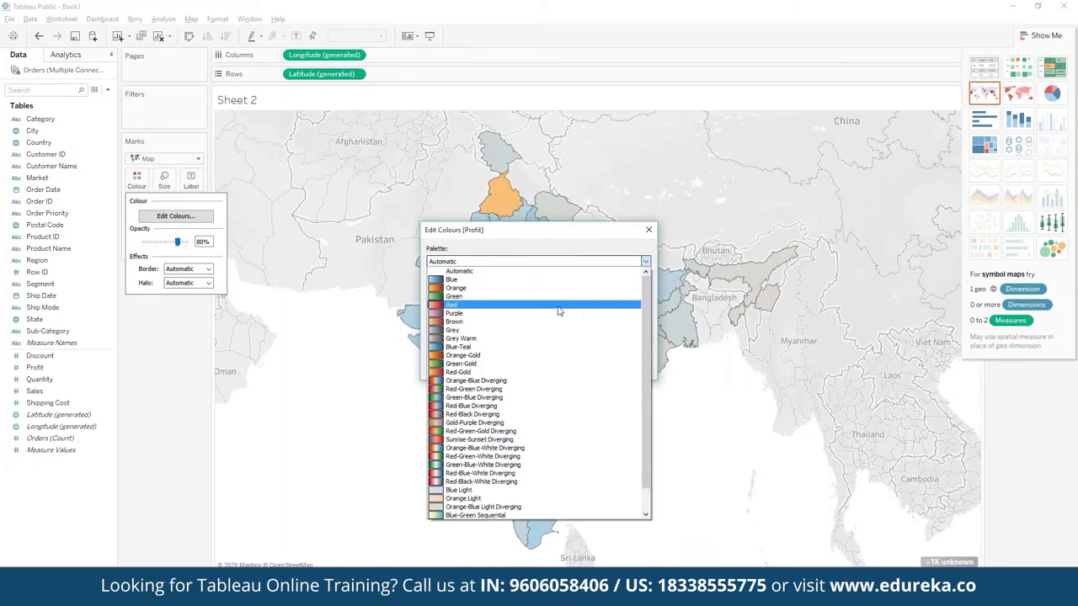
{"action": "left_click", "coordinate": [565, 383]}
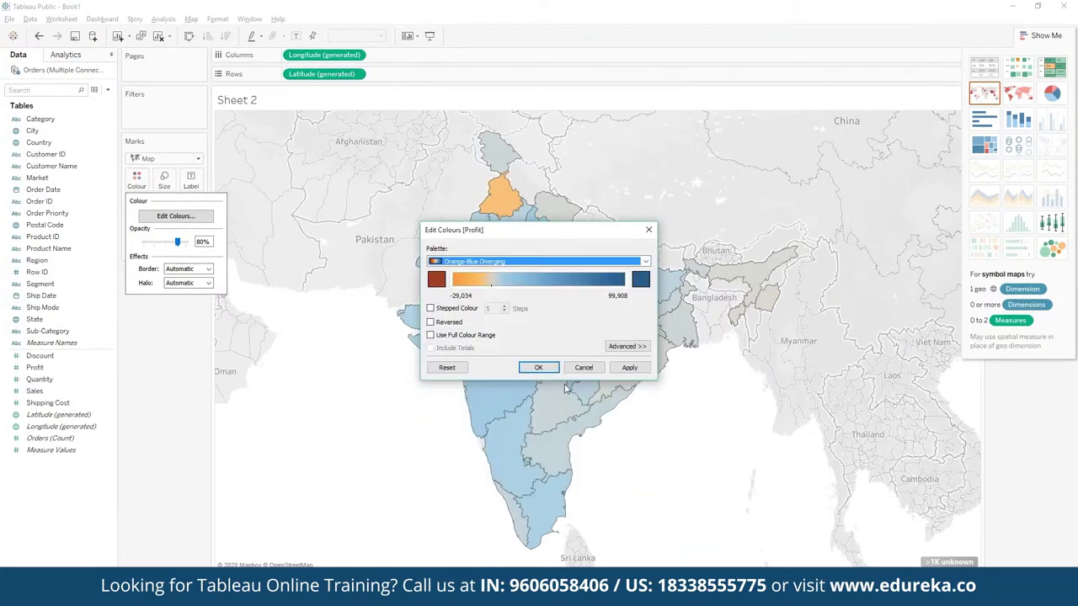
{"action": "left_click", "coordinate": [540, 367]}
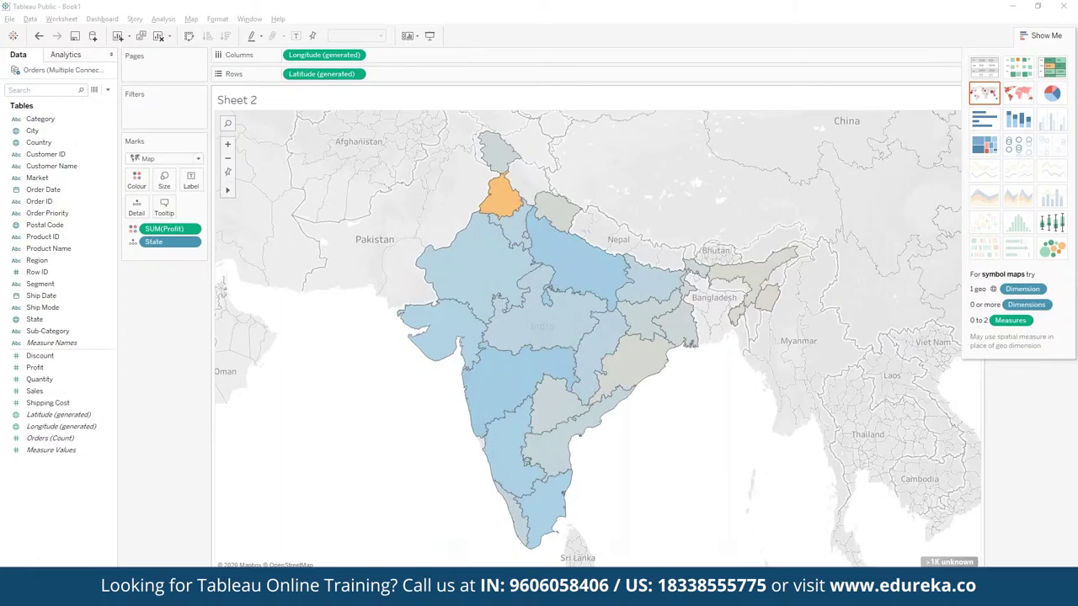
Colour the states by Profit in place of Sales, and add Sales to the map's marks as Size
{"action": "mouse_move", "coordinate": [552, 243]}
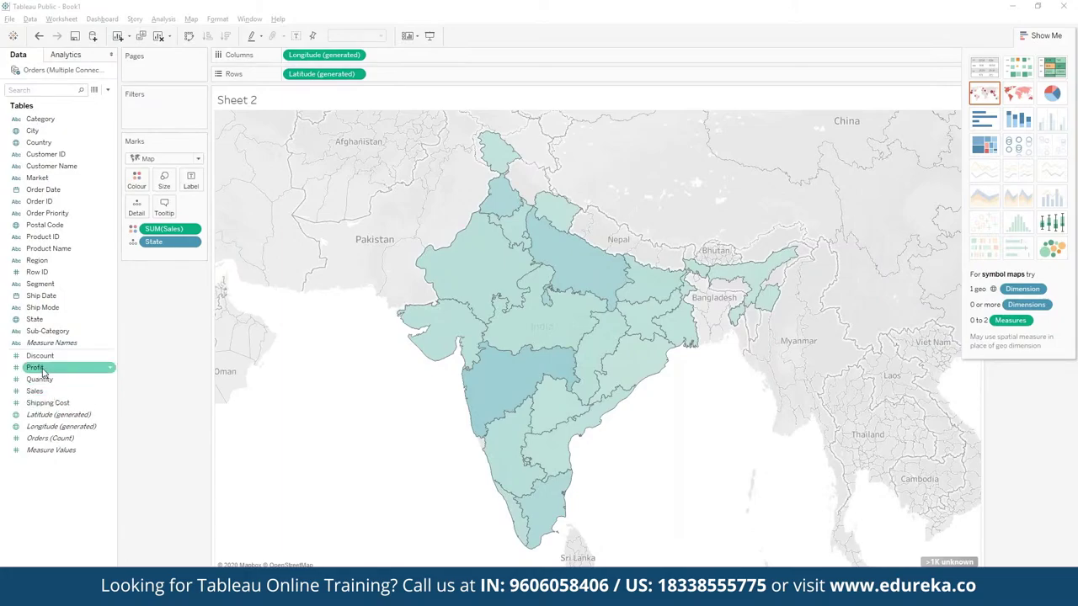
{"action": "left_click_drag", "start_coordinate": [42, 370], "coordinate": [136, 181]}
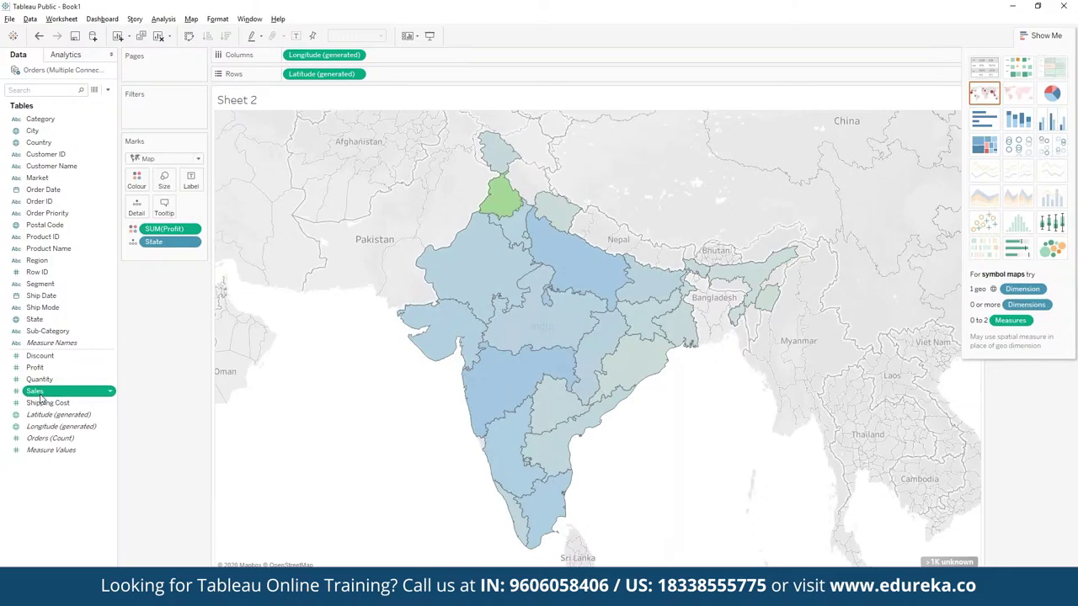
{"action": "left_click_drag", "start_coordinate": [38, 393], "coordinate": [162, 245]}
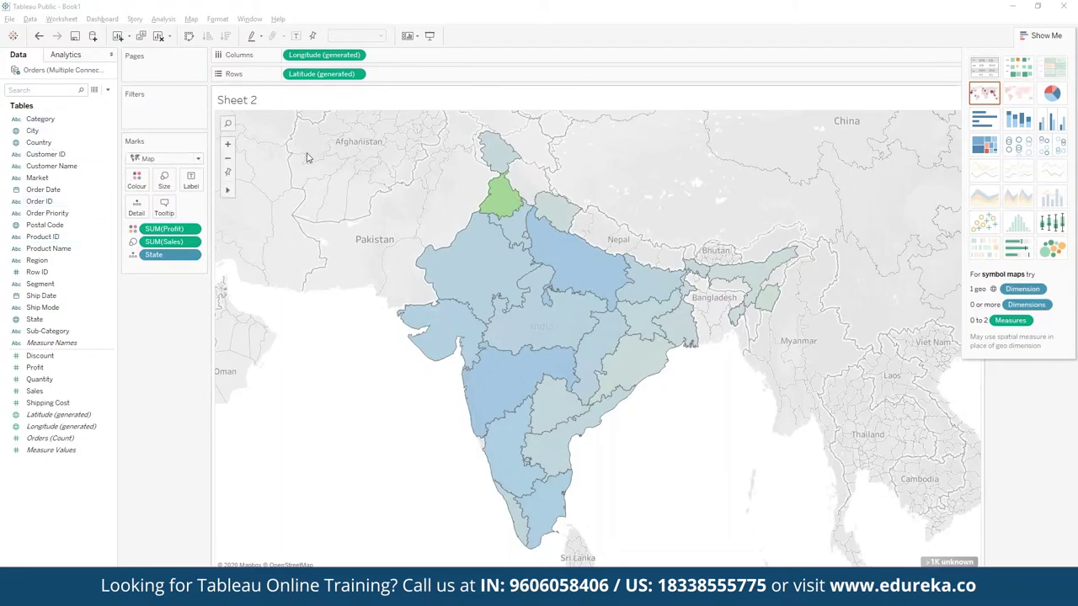
Try labelling the states on the map with Category and remove the field from the marks again
{"action": "left_click", "coordinate": [50, 166]}
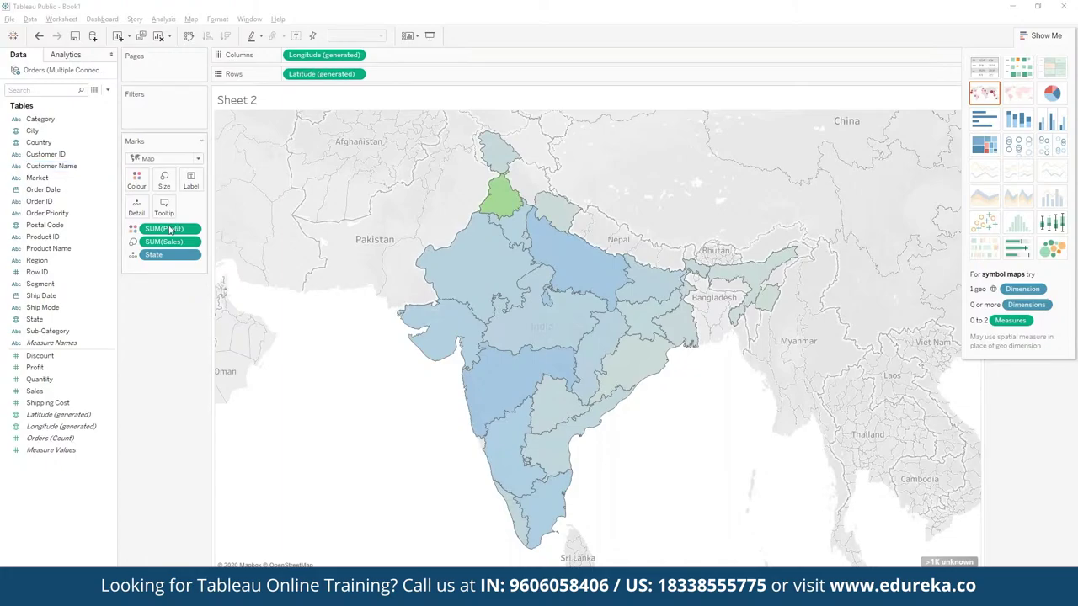
{"action": "left_click_drag", "start_coordinate": [57, 123], "coordinate": [192, 180]}
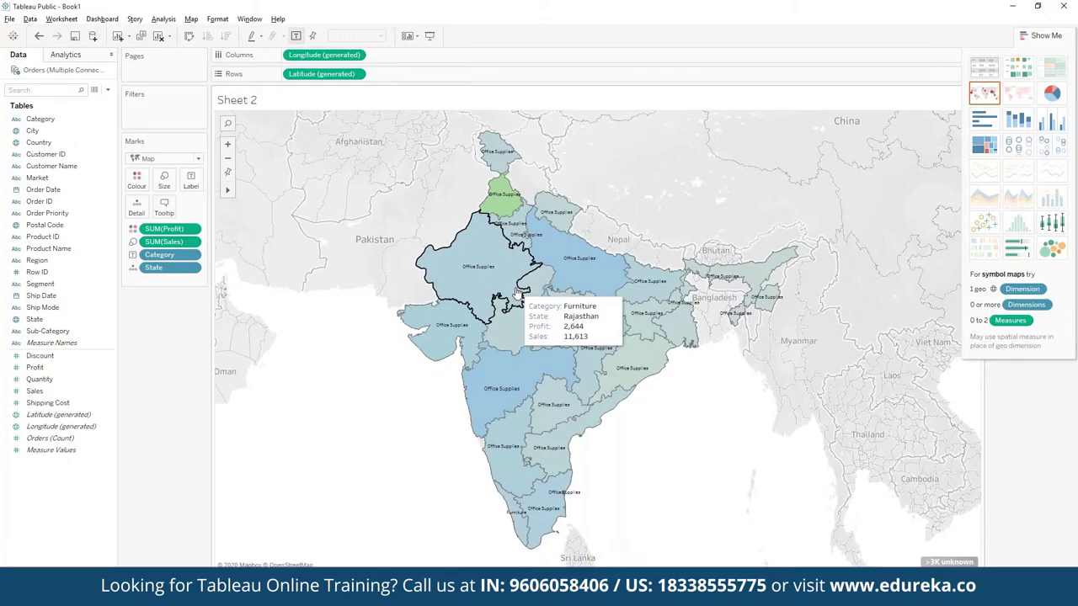
{"action": "left_click", "coordinate": [190, 260]}
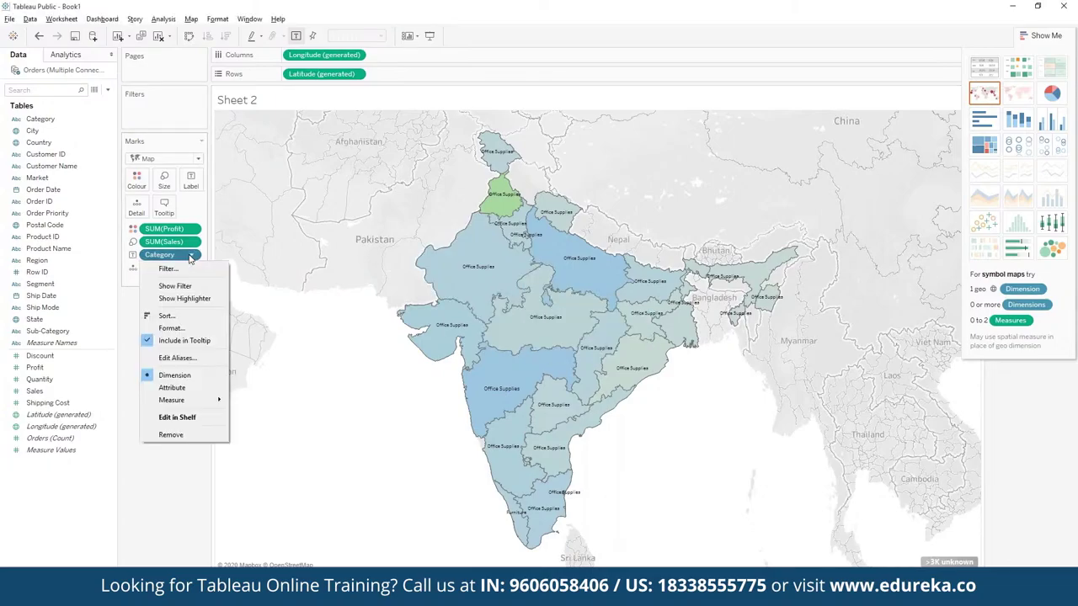
{"action": "left_click", "coordinate": [180, 436]}
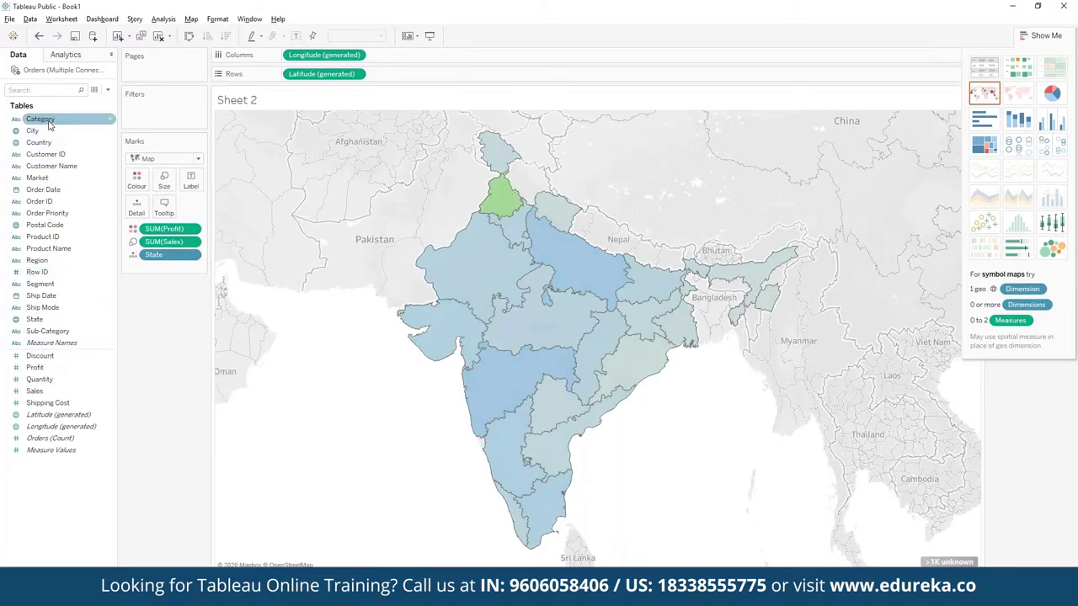
Label the states with Category and filter Category to Furniture only, excluding Office Supplies and Technology
{"action": "left_click_drag", "start_coordinate": [48, 125], "coordinate": [192, 184]}
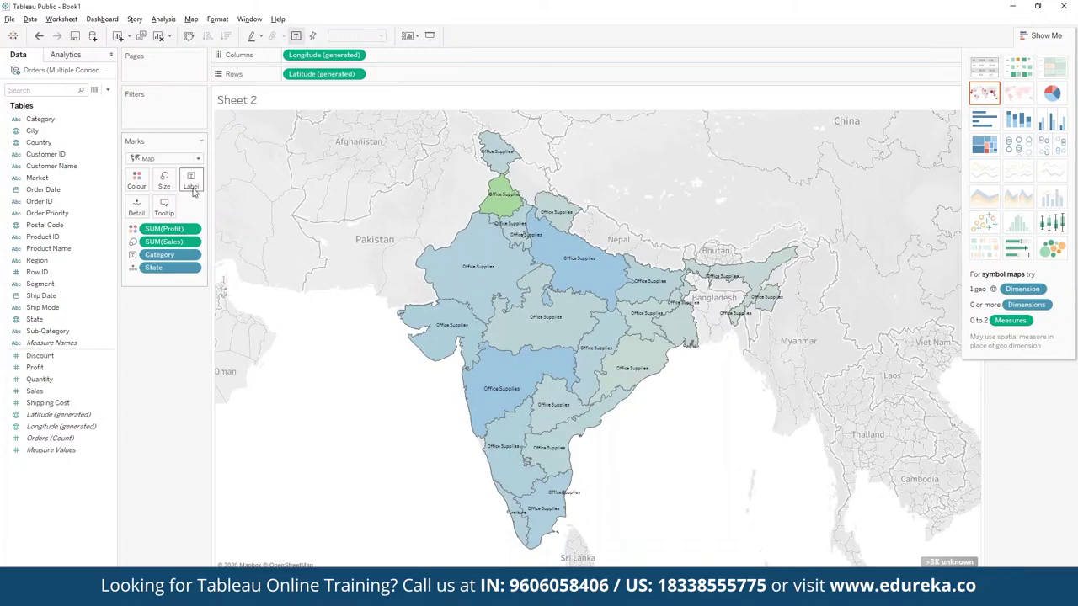
{"action": "left_click", "coordinate": [190, 256]}
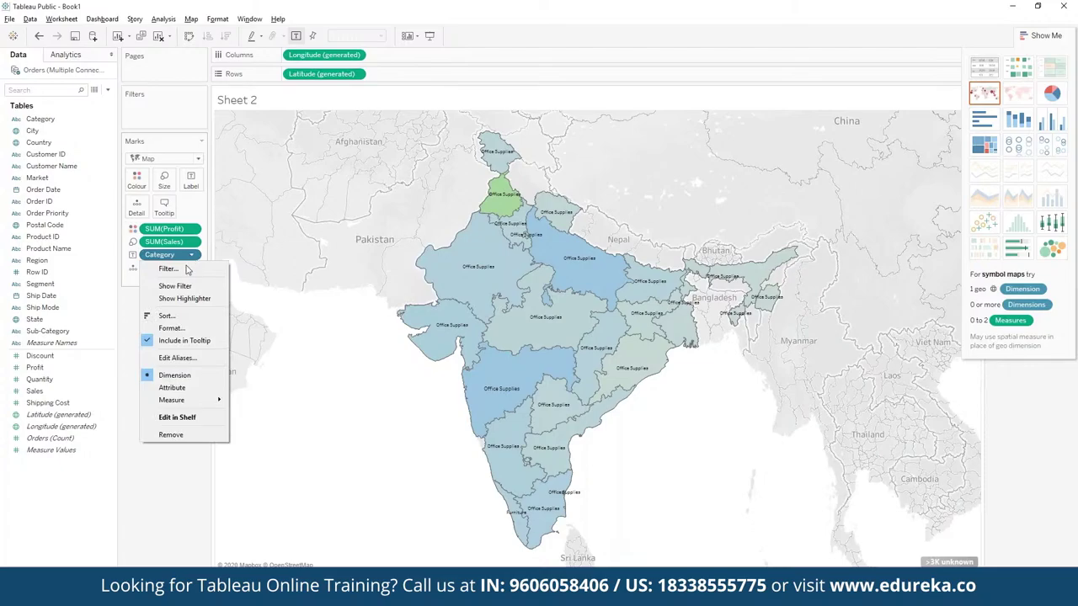
{"action": "left_click", "coordinate": [169, 268]}
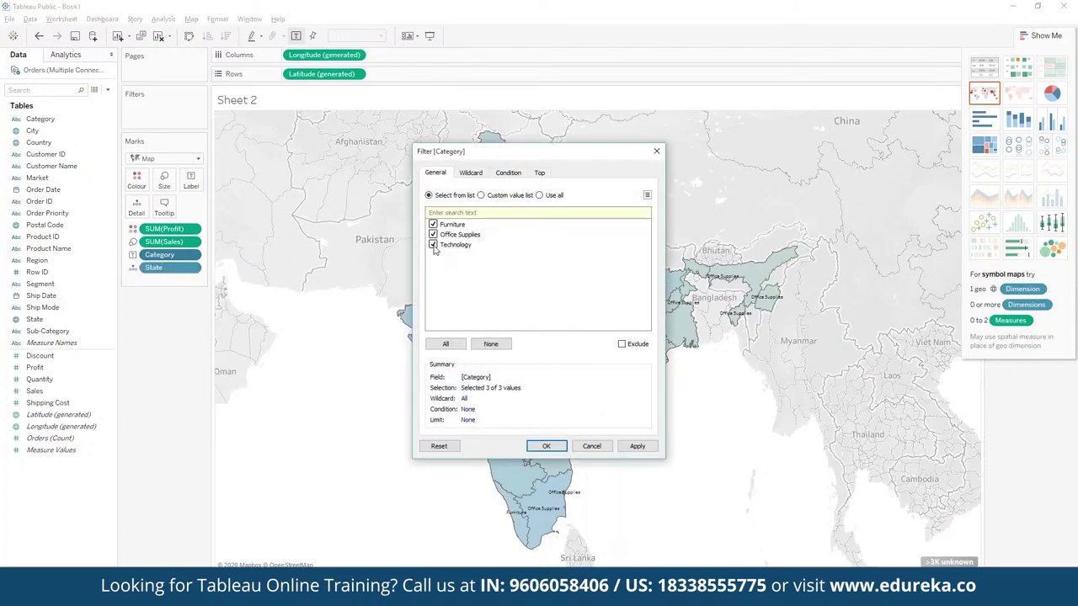
{"action": "left_click", "coordinate": [433, 235]}
{"action": "left_click", "coordinate": [433, 244]}
{"action": "left_click", "coordinate": [546, 447]}
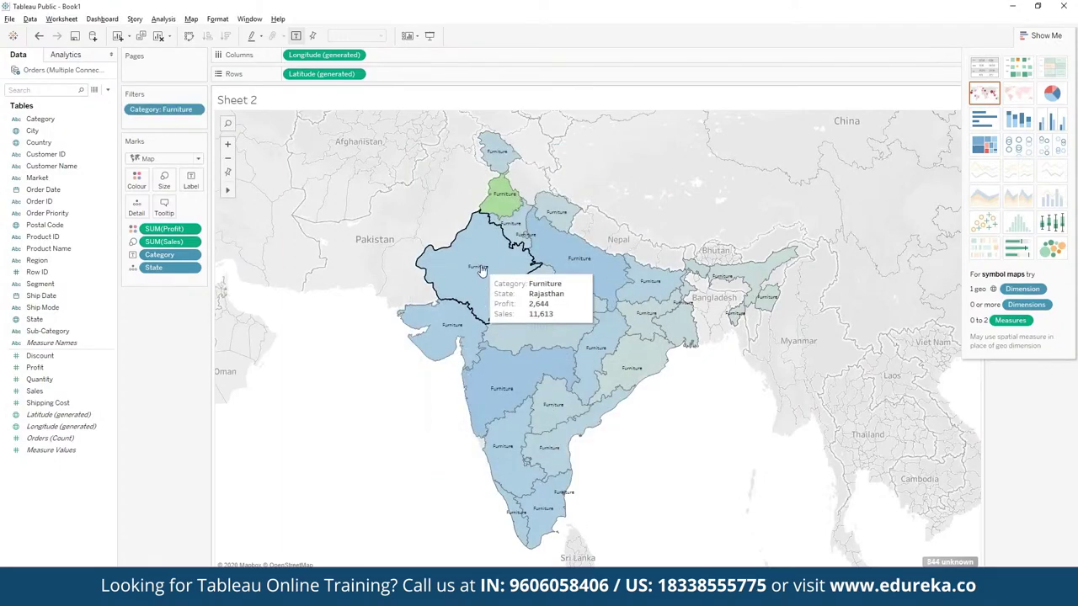
{"action": "right_click", "coordinate": [195, 260]}
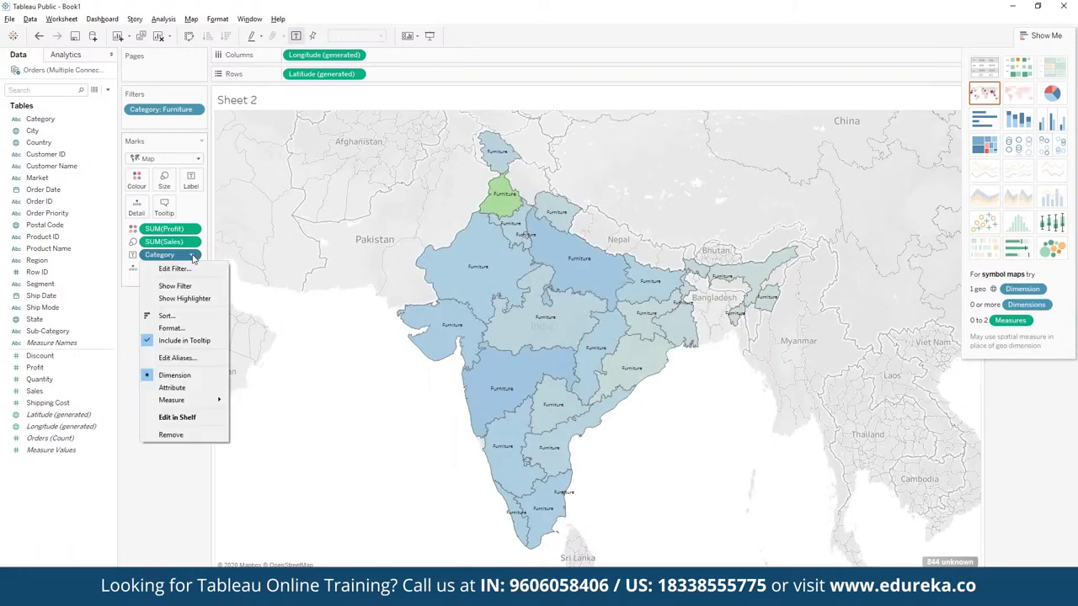
{"action": "left_click", "coordinate": [197, 323]}
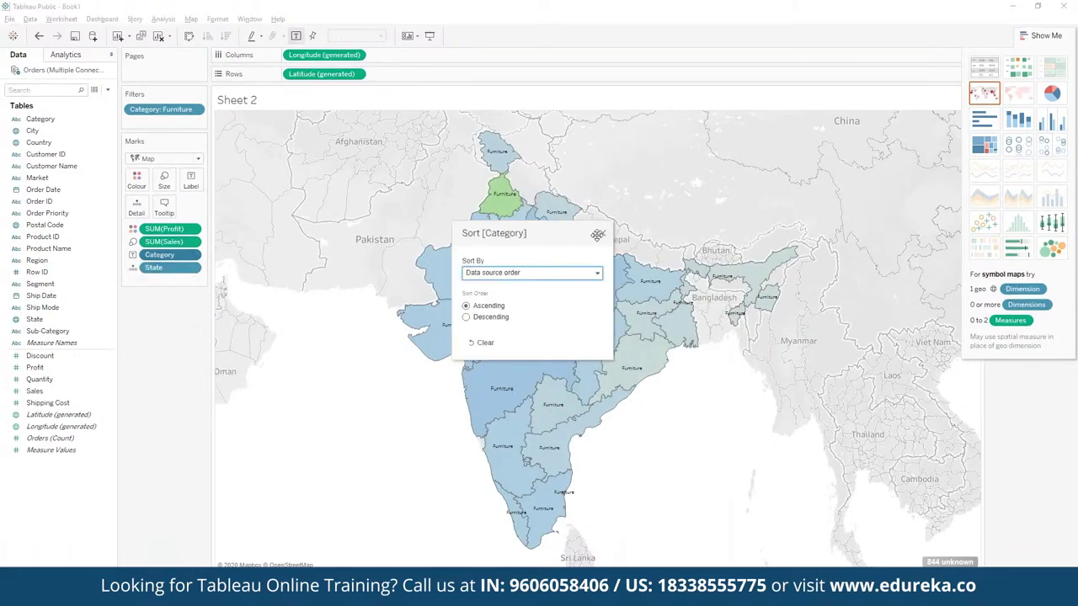
{"action": "key", "text": "Escape"}
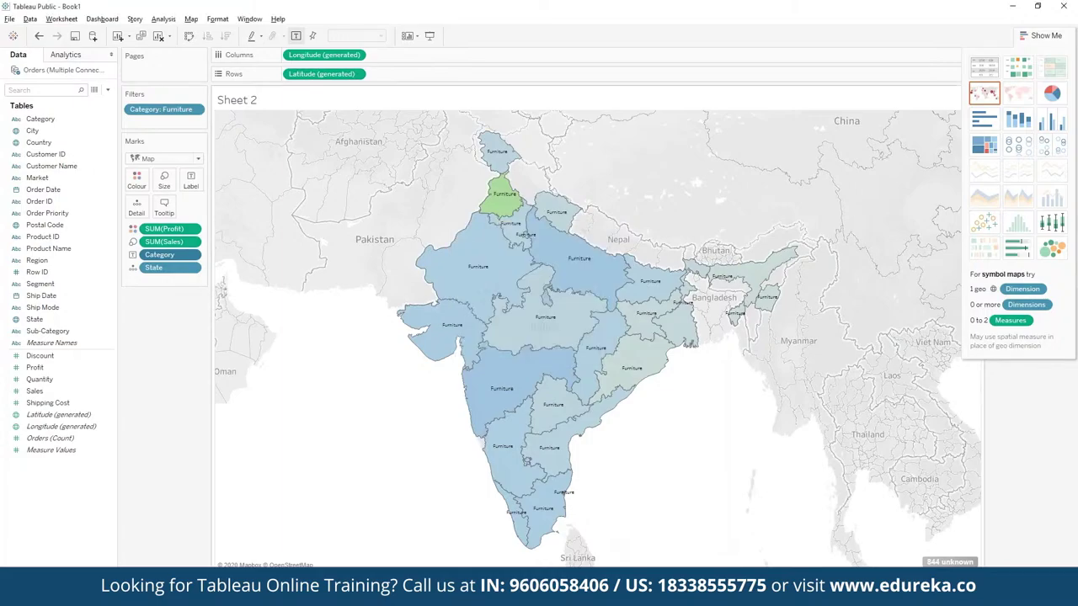
Filter Category to Office Supplies only and remove Profit from the map's marks
{"action": "right_click", "coordinate": [194, 256]}
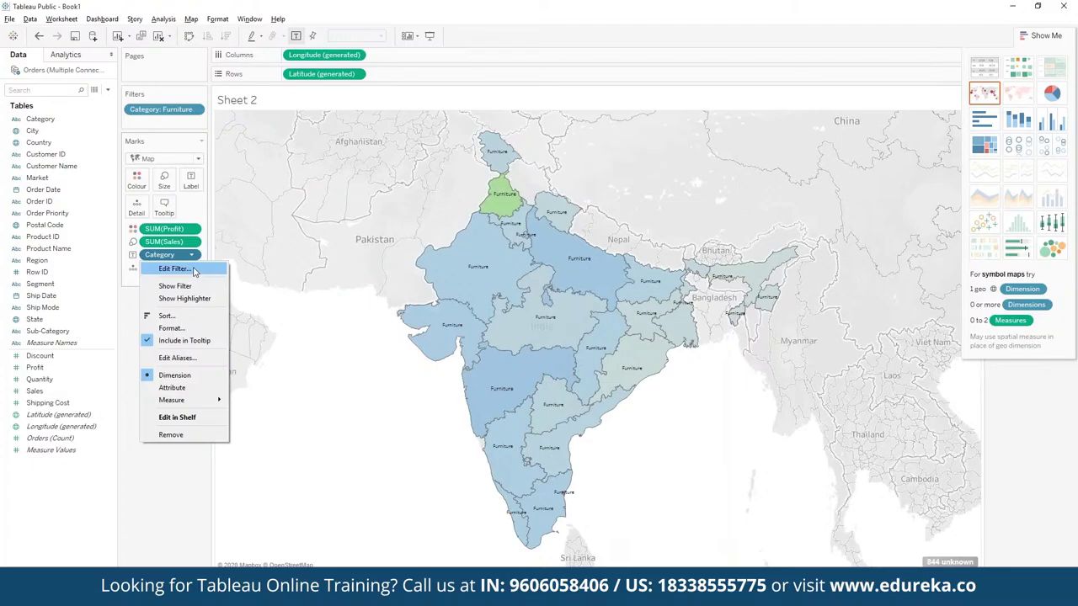
{"action": "left_click", "coordinate": [194, 269]}
{"action": "left_click", "coordinate": [452, 237]}
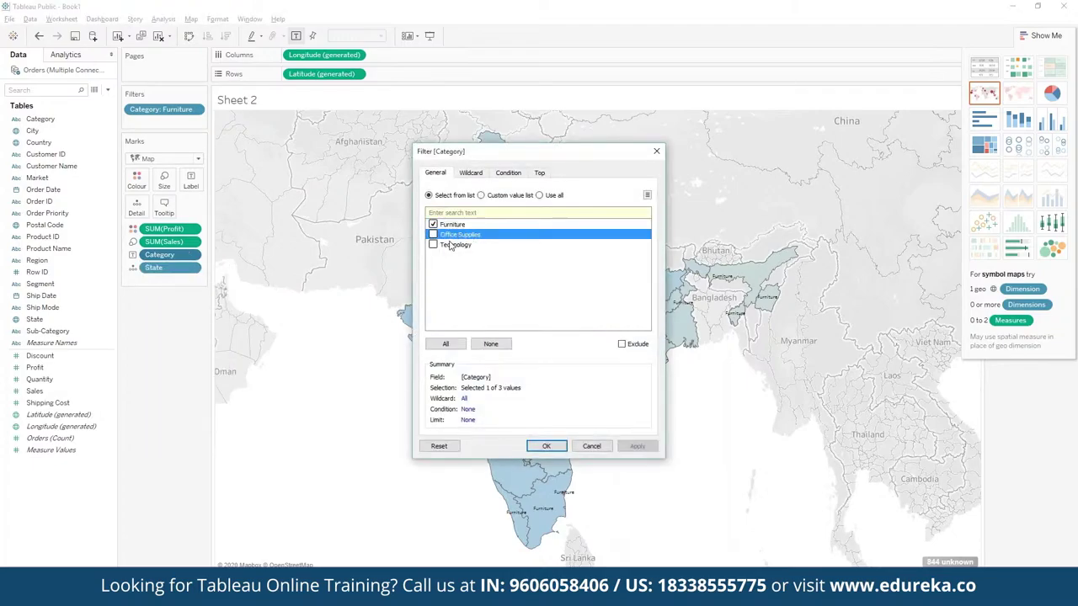
{"action": "left_click", "coordinate": [433, 235]}
{"action": "left_click", "coordinate": [433, 224]}
{"action": "left_click", "coordinate": [542, 447]}
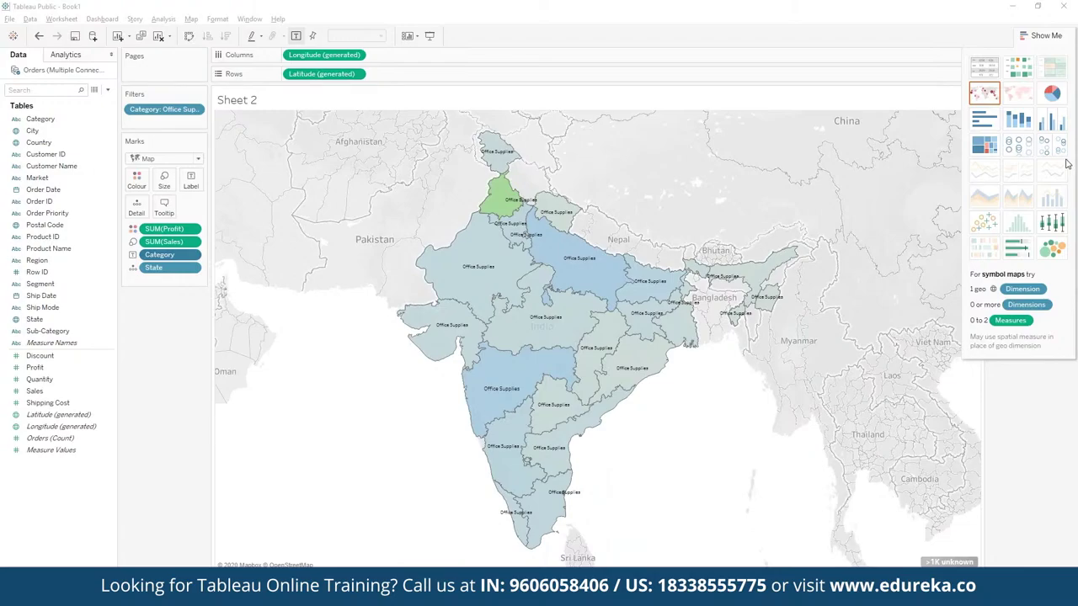
{"action": "left_click_drag", "start_coordinate": [164, 228], "coordinate": [312, 228]}
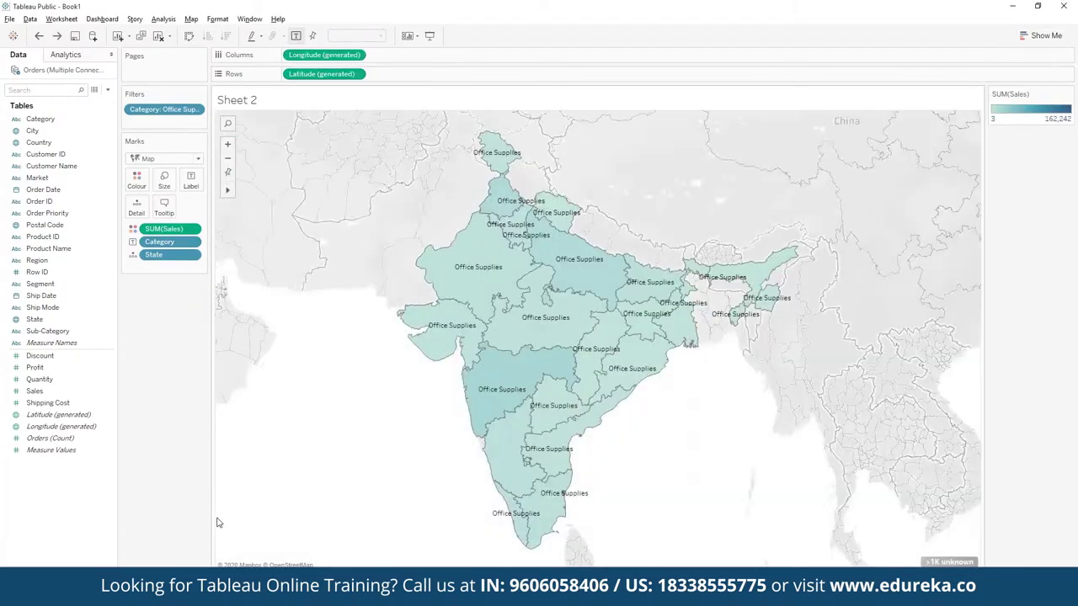
Create a new worksheet with a bar chart of Profit by Category
{"action": "key", "text": "ctrl+m"}
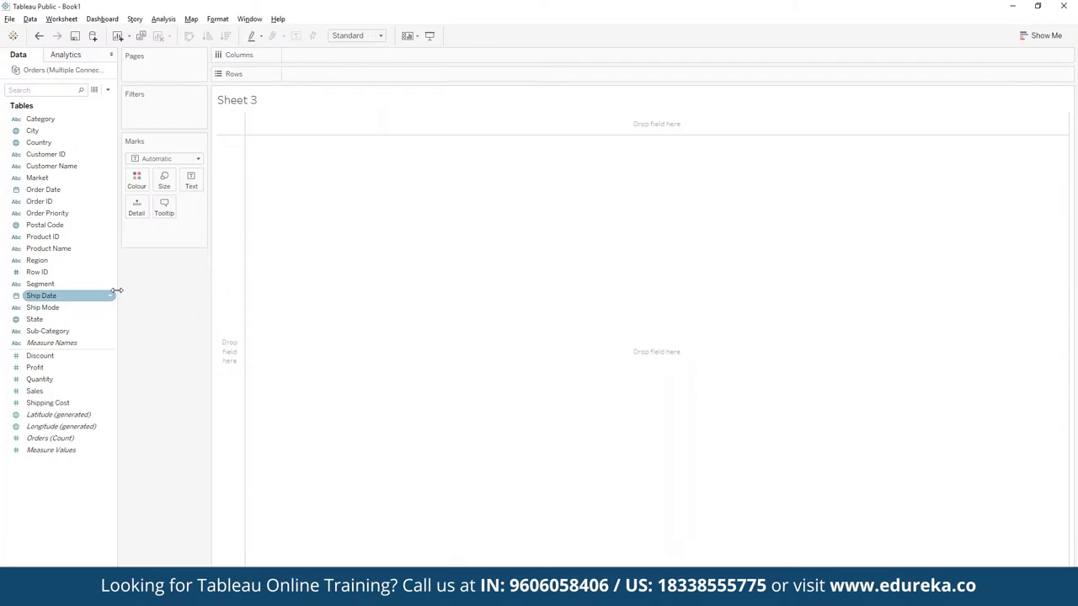
{"action": "left_click", "coordinate": [77, 320]}
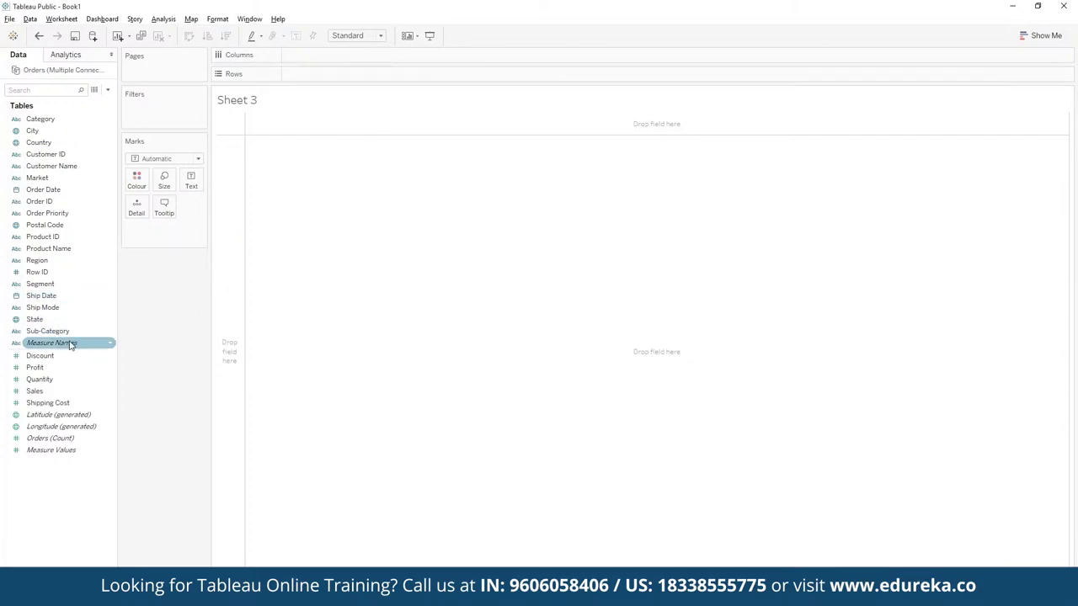
{"action": "left_click_drag", "start_coordinate": [52, 368], "coordinate": [286, 74]}
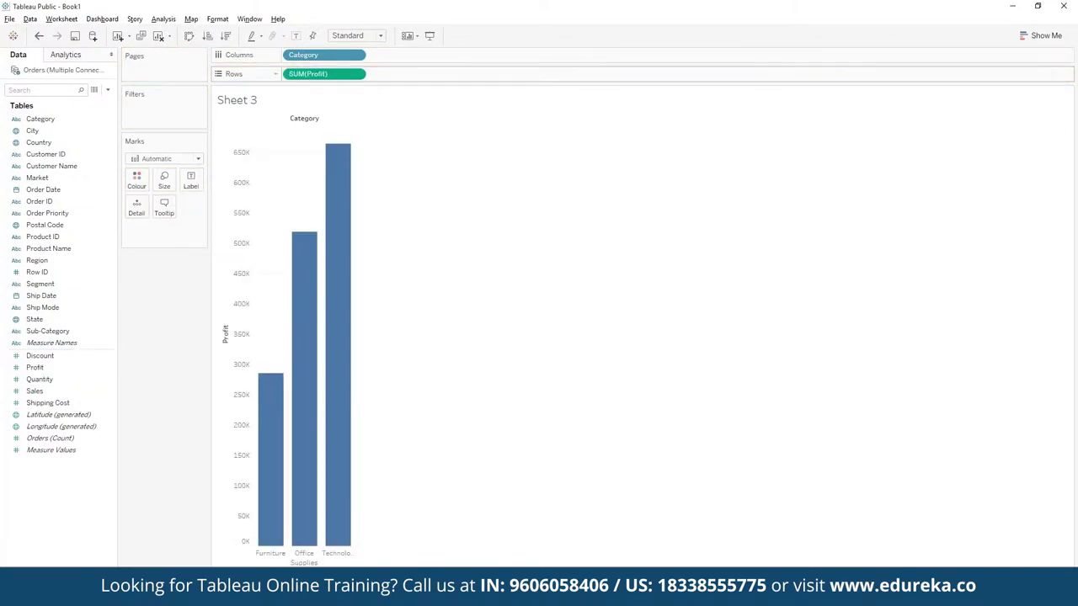
Try showing the category profits as a pie chart and as a treemap, and undo the treemap
{"action": "left_click", "coordinate": [1038, 35]}
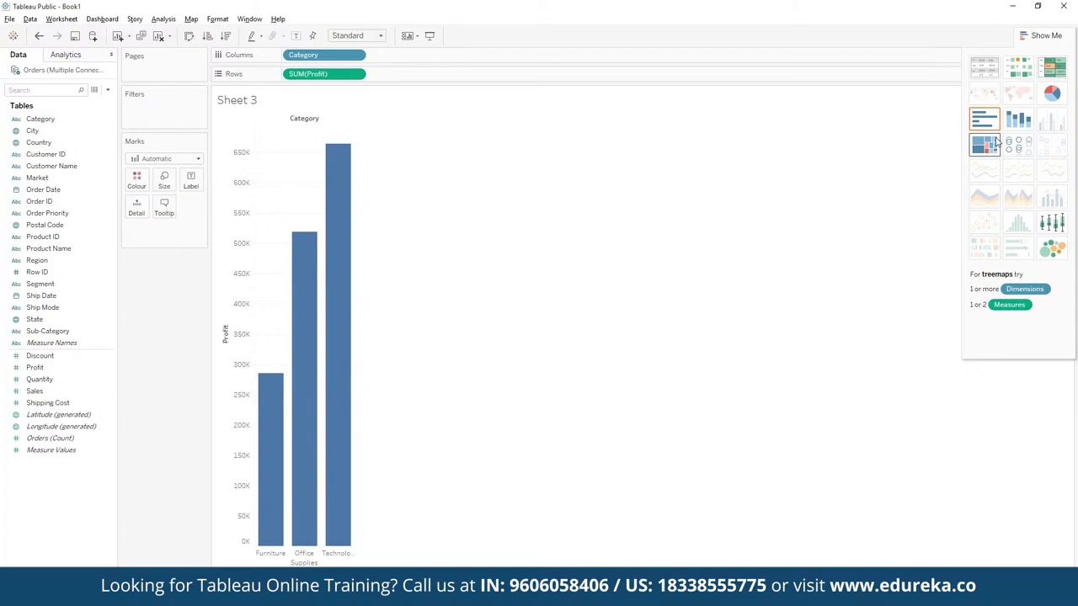
{"action": "left_click", "coordinate": [1060, 98]}
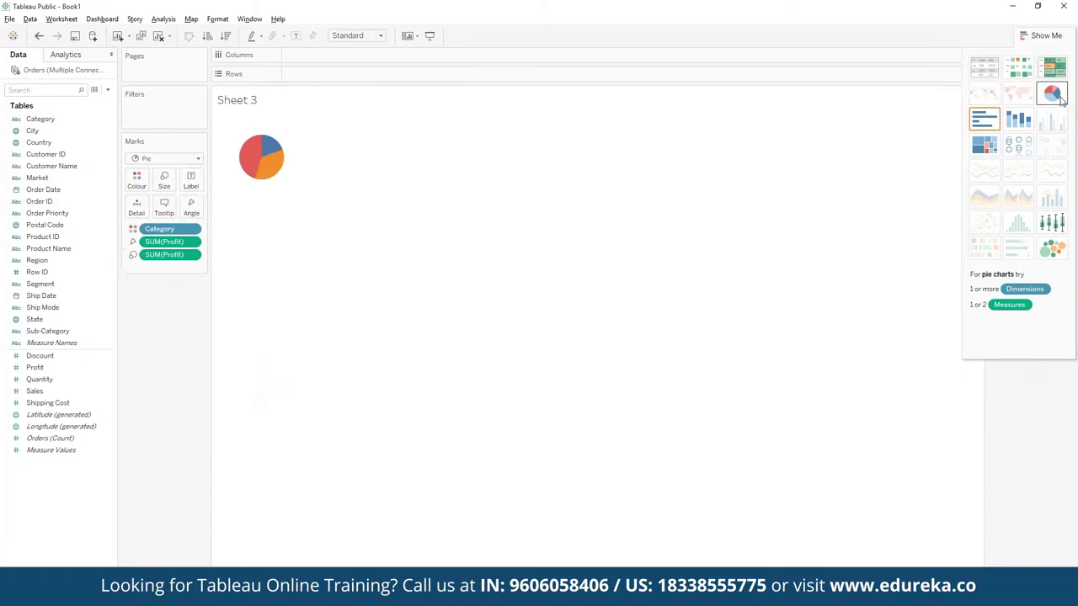
{"action": "left_click", "coordinate": [987, 145]}
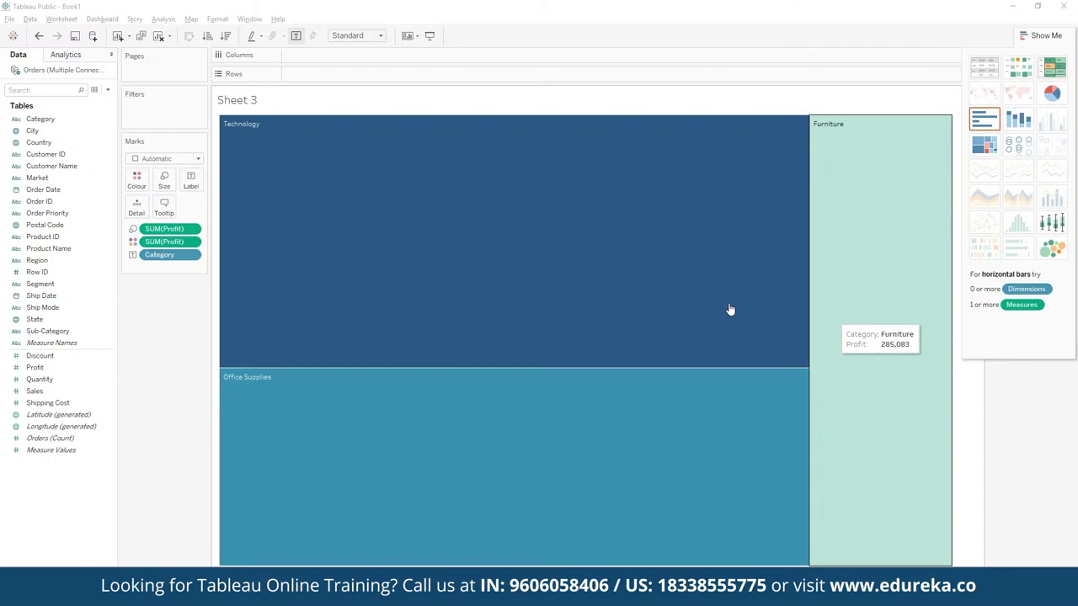
{"action": "key", "text": "ctrl+z"}
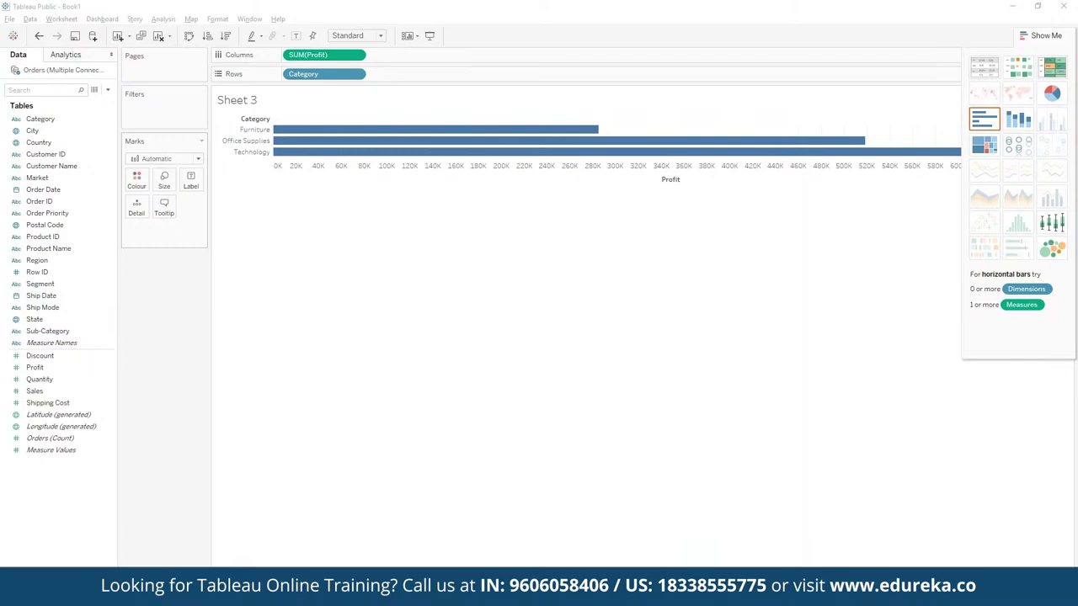
Add Segment to the category profit chart and display it as stacked bars
{"action": "double_click", "coordinate": [40, 284]}
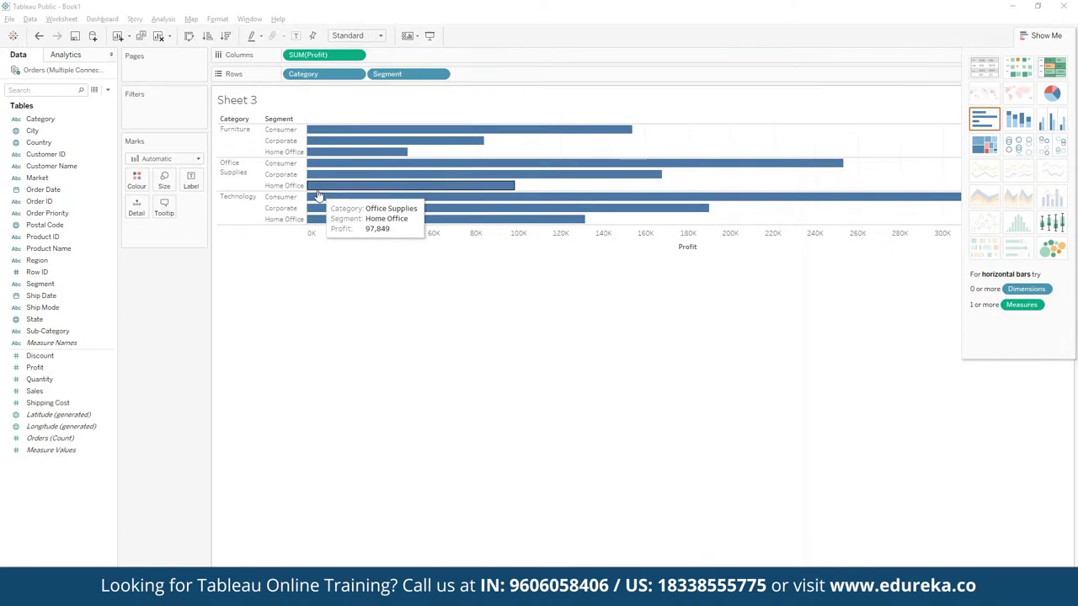
{"action": "left_click", "coordinate": [1018, 121]}
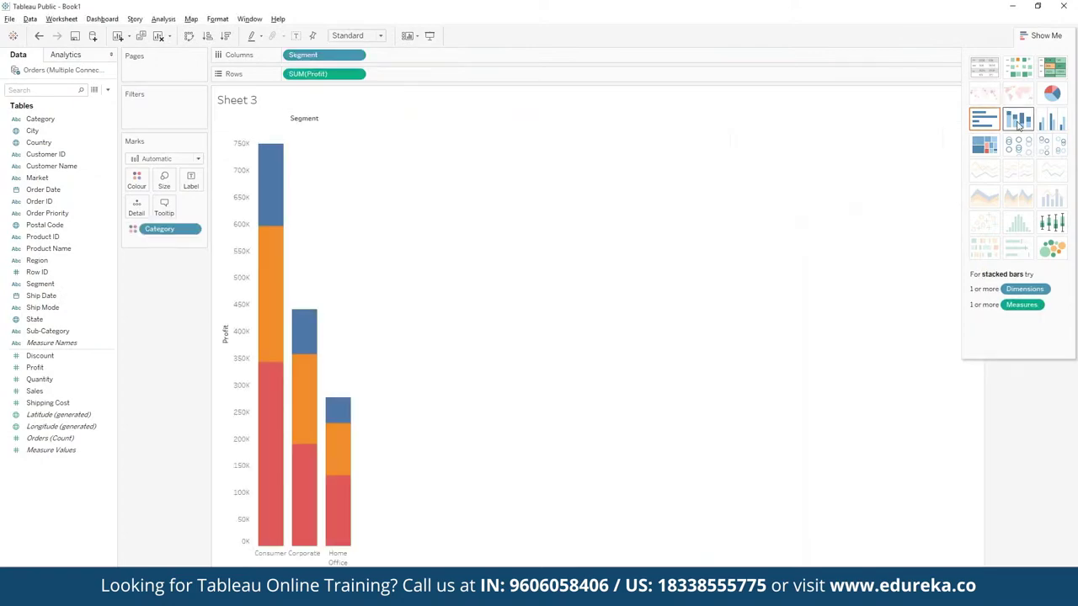
{"action": "mouse_move", "coordinate": [261, 297]}
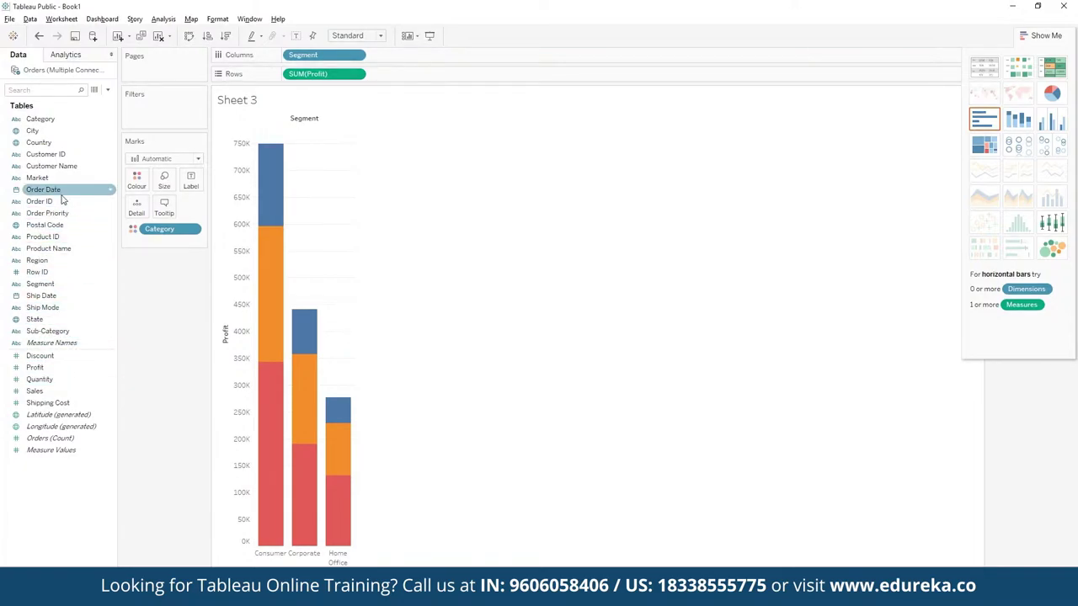
Plot Profit as lines over Order Date years and quarters in the columns, with Segment as the colour in place of Category
{"action": "left_click_drag", "start_coordinate": [61, 198], "coordinate": [141, 184]}
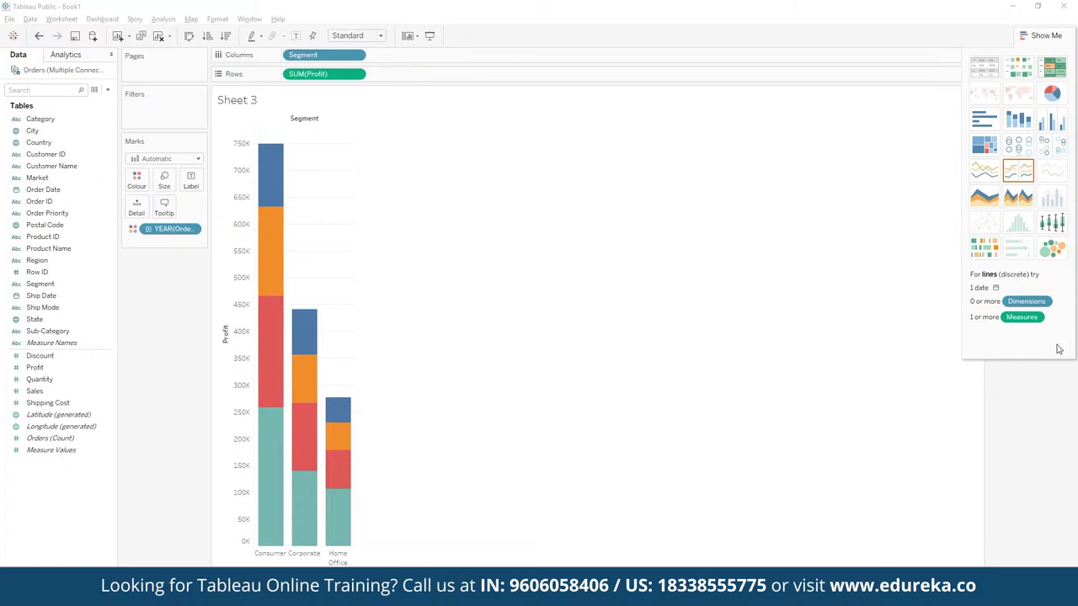
{"action": "left_click", "coordinate": [148, 228]}
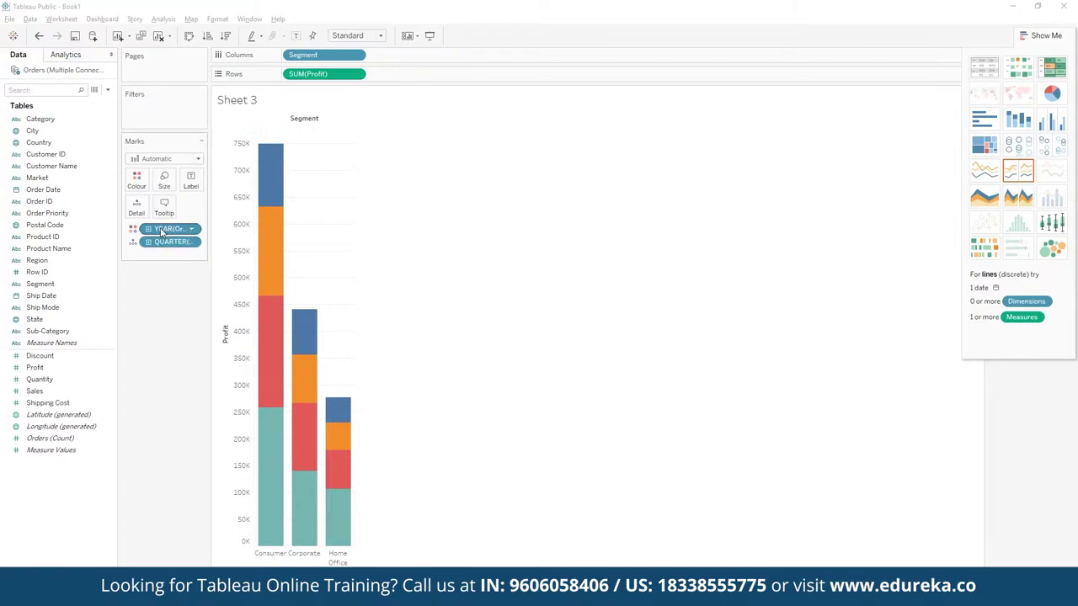
{"action": "left_click_drag", "start_coordinate": [172, 228], "coordinate": [415, 57]}
{"action": "left_click_drag", "start_coordinate": [311, 55], "coordinate": [142, 183]}
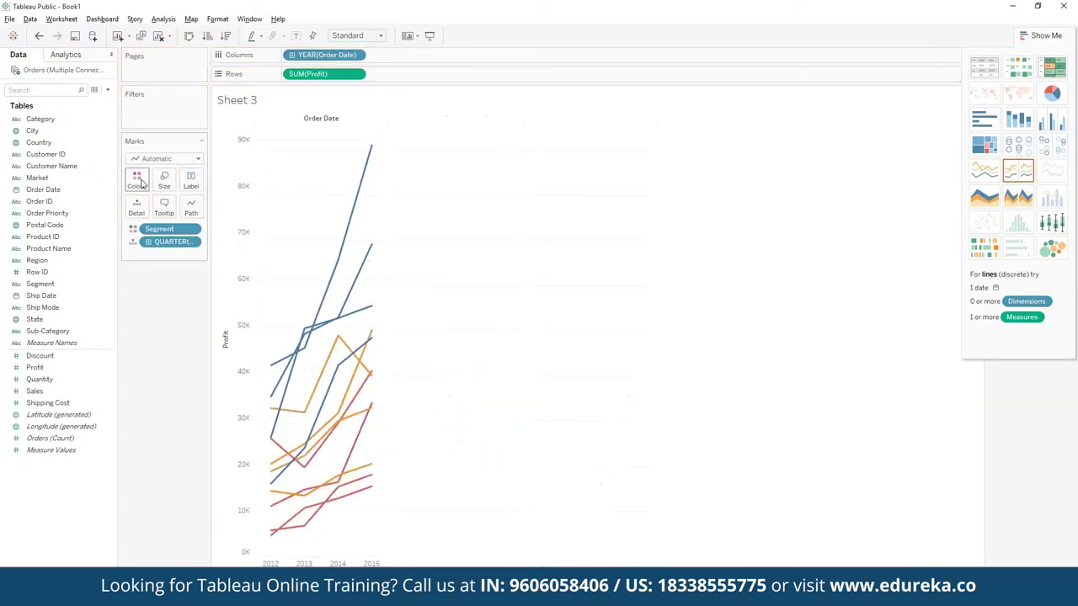
{"action": "mouse_move", "coordinate": [352, 377]}
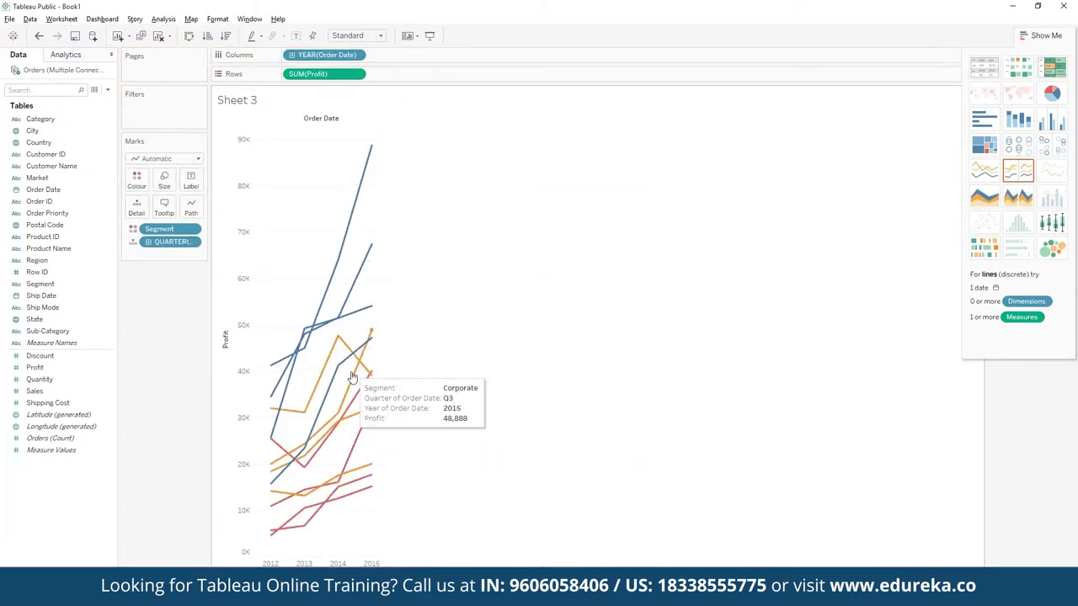
{"action": "left_click_drag", "start_coordinate": [173, 242], "coordinate": [370, 56]}
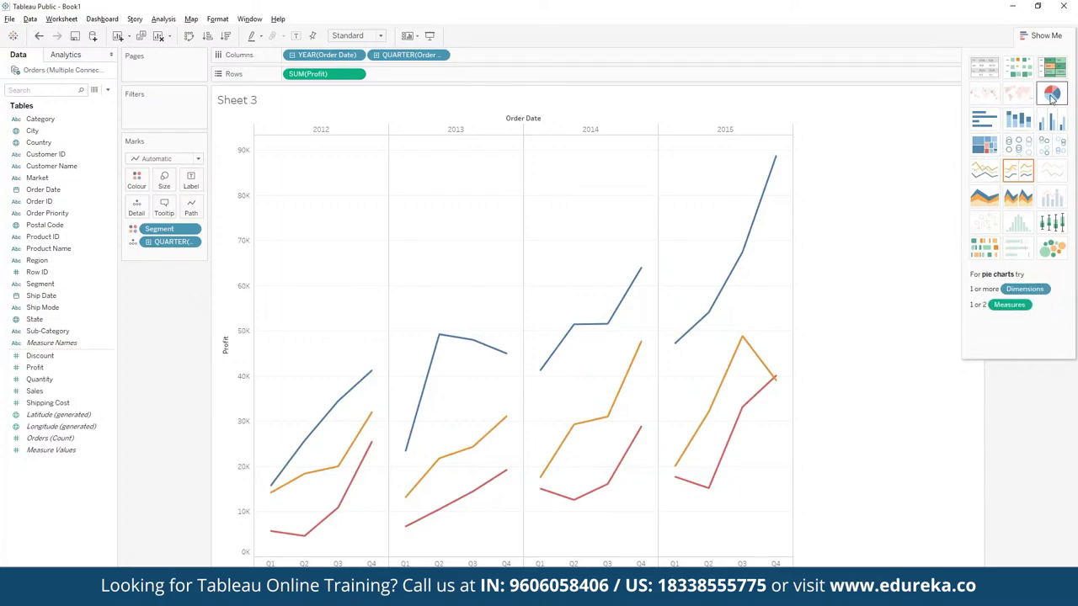
Convert the quarterly segment profit chart to packed bubbles
{"action": "left_click", "coordinate": [994, 251]}
{"action": "left_click", "coordinate": [1045, 254]}
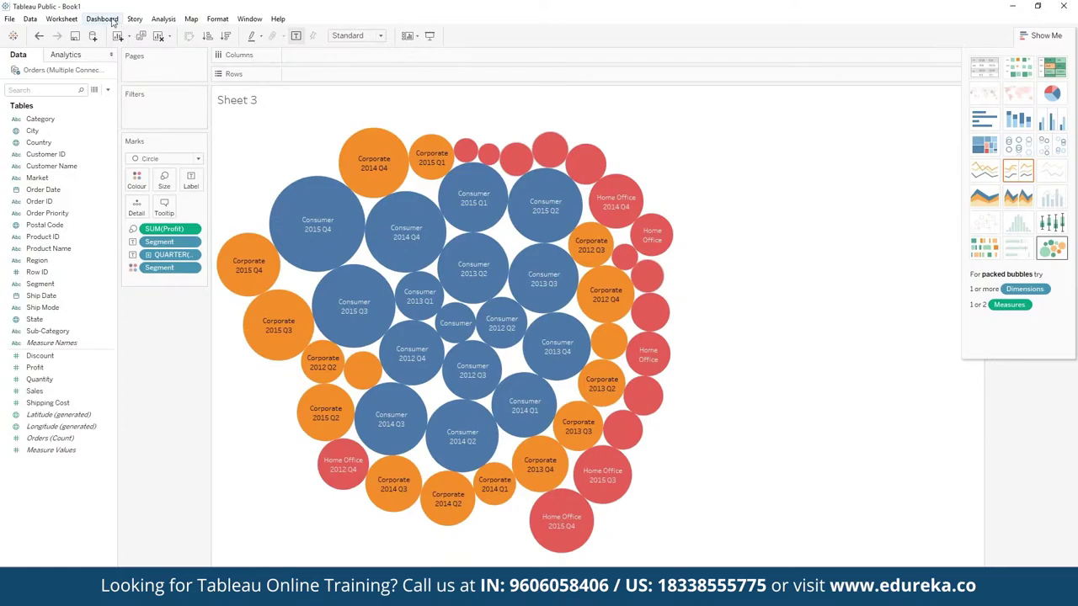
Create a new dashboard and unlock its Phone layout for editing
{"action": "left_click", "coordinate": [102, 19]}
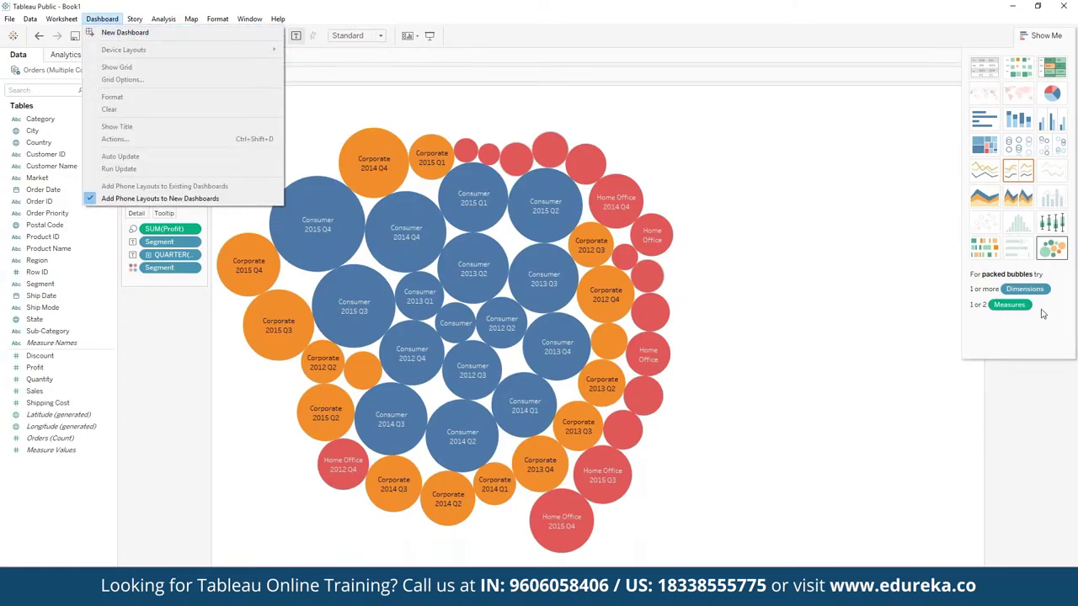
{"action": "left_click", "coordinate": [102, 34]}
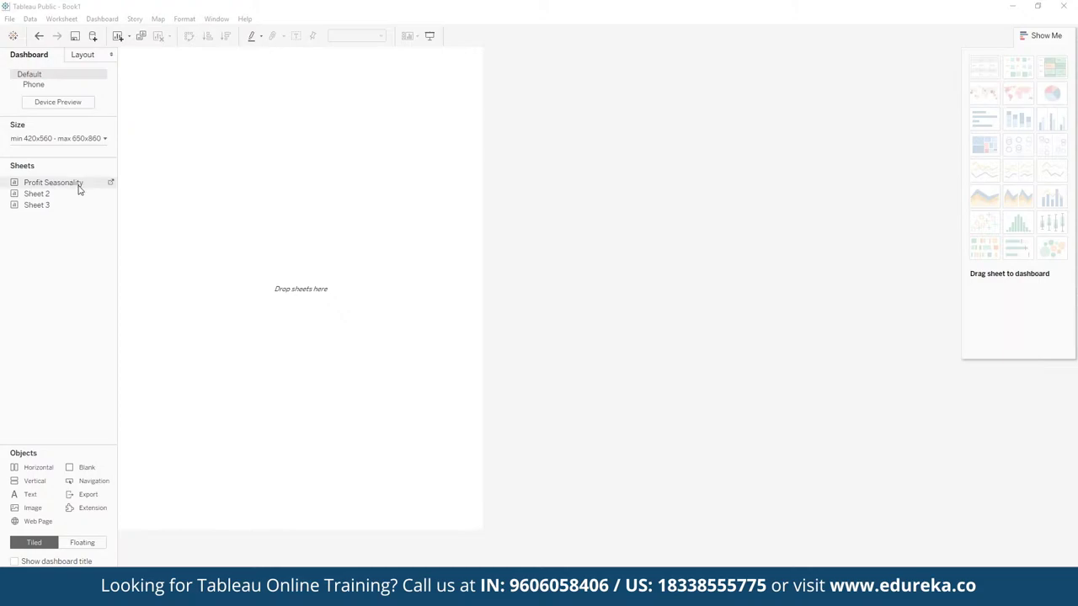
{"action": "left_click", "coordinate": [65, 89]}
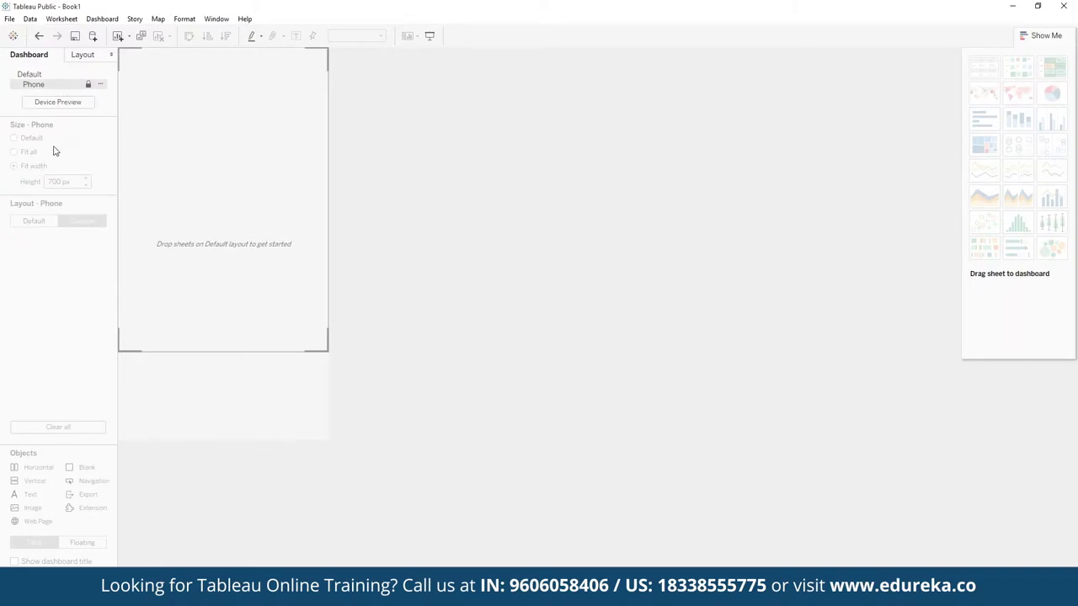
{"action": "left_click", "coordinate": [88, 85]}
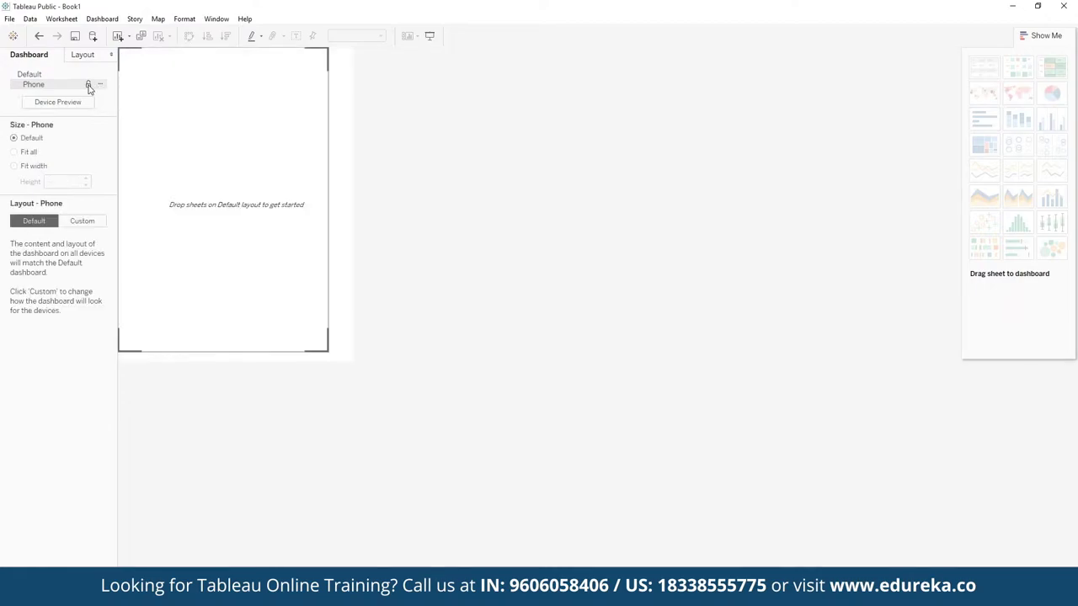
Set the Phone layout's size to Fit width and switch the layout to Custom
{"action": "left_click", "coordinate": [34, 153]}
{"action": "left_click", "coordinate": [33, 167]}
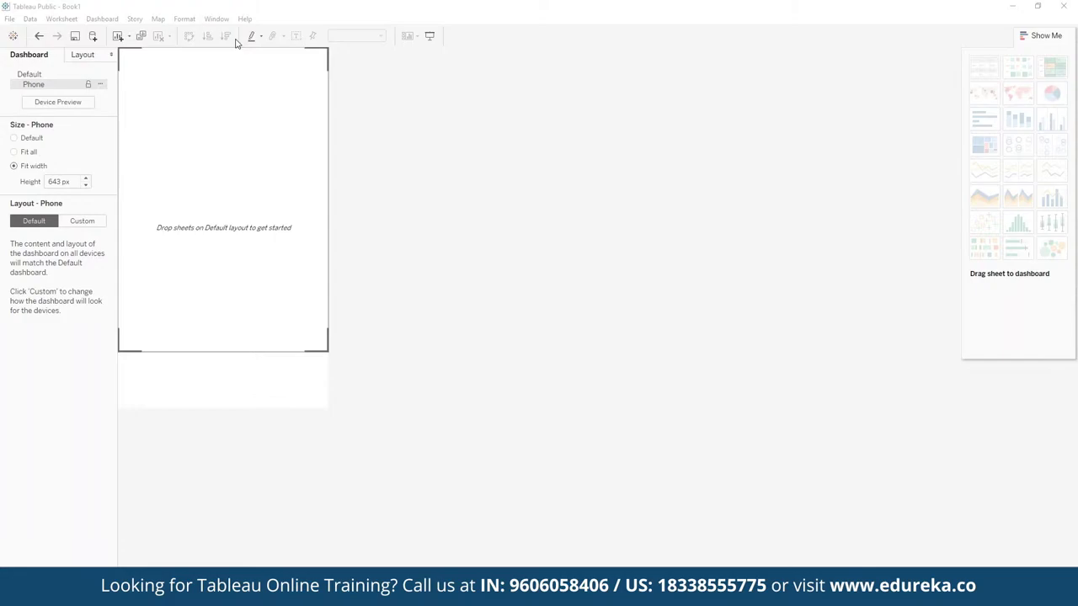
{"action": "left_click", "coordinate": [63, 223]}
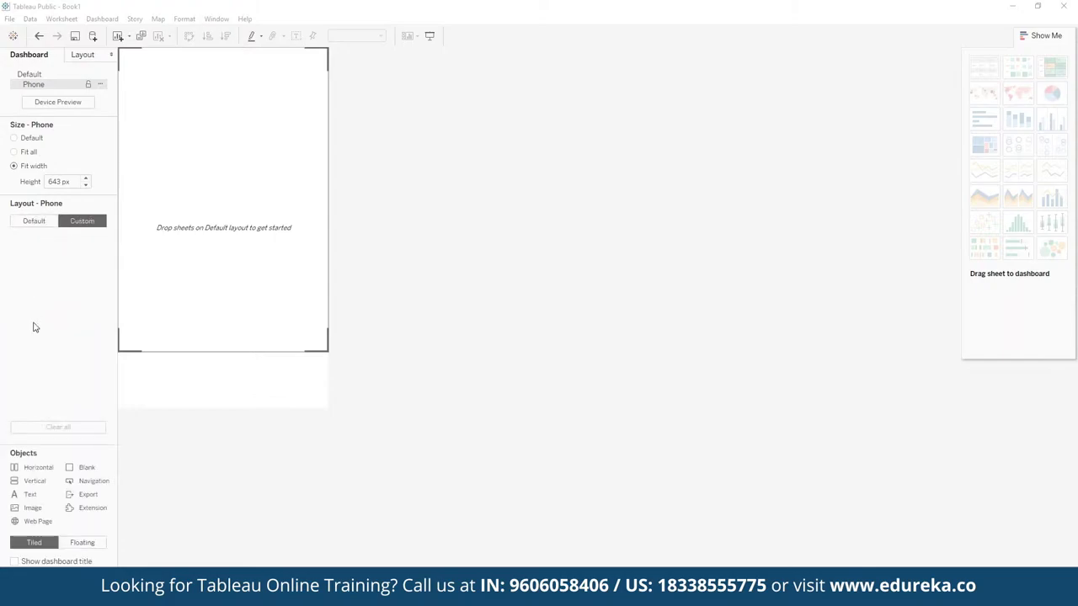
{"action": "left_click", "coordinate": [38, 468]}
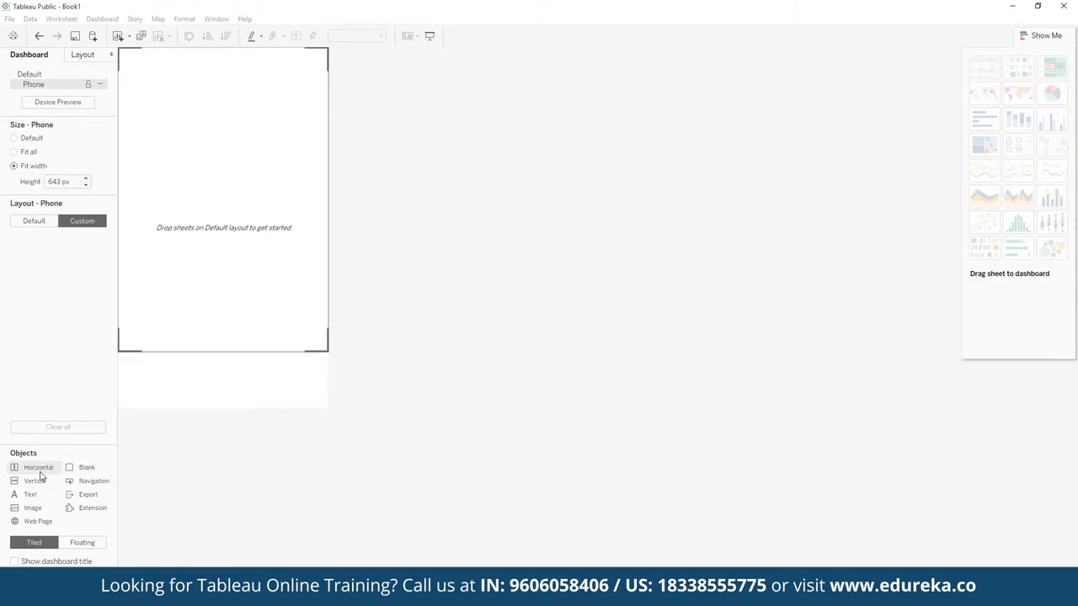
{"action": "left_click", "coordinate": [87, 469]}
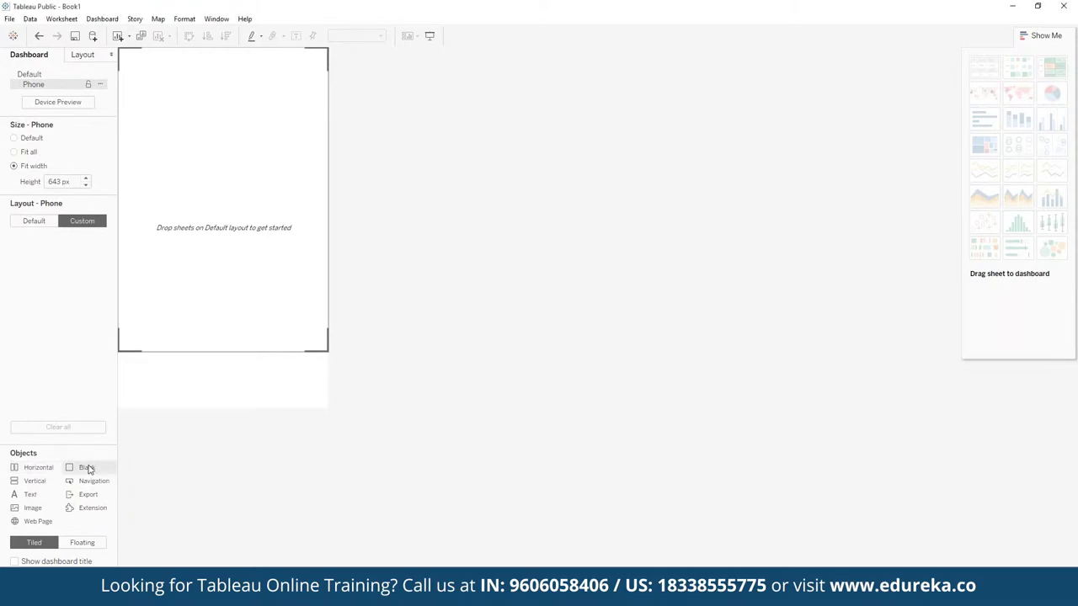